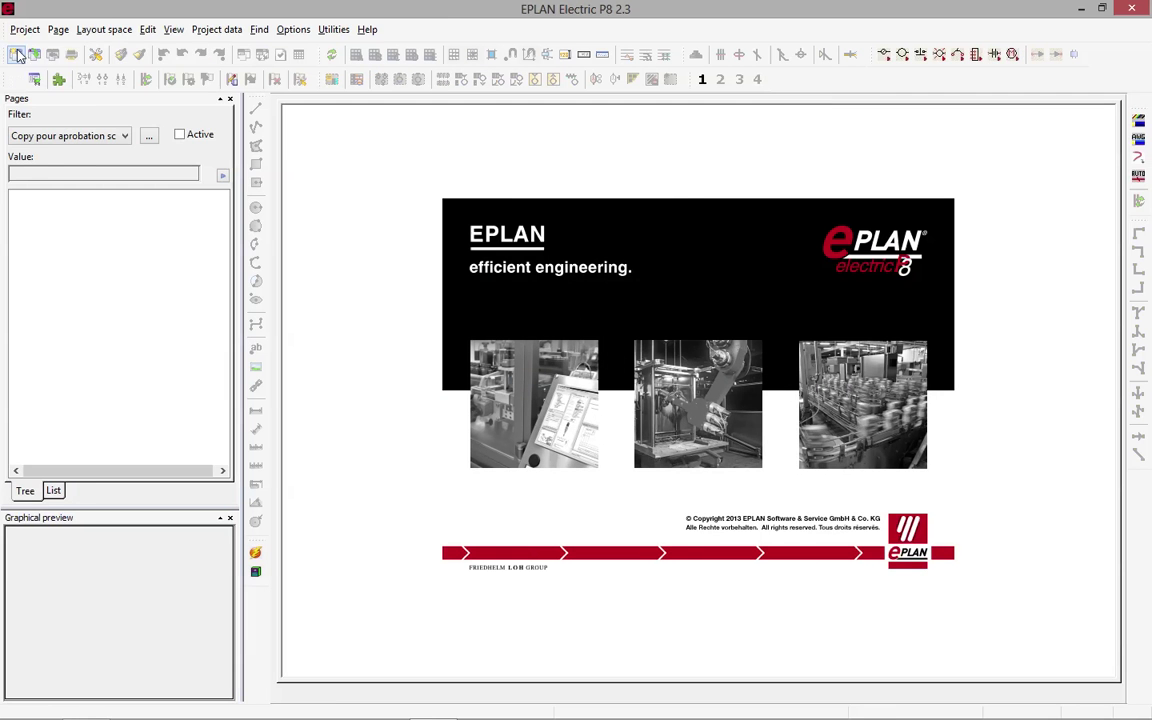
Create 'New project 1' from the Sales Demo enUS.zw9 template with the project wizard
click(25, 29)
click(42, 104)
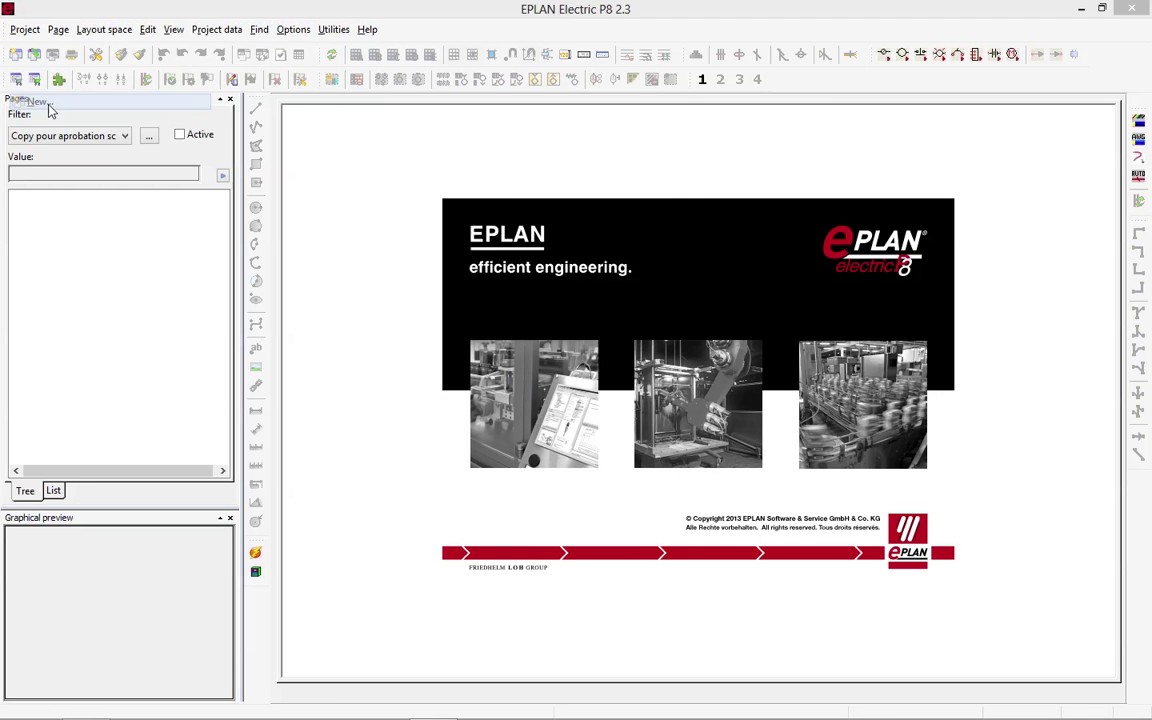
click(544, 259)
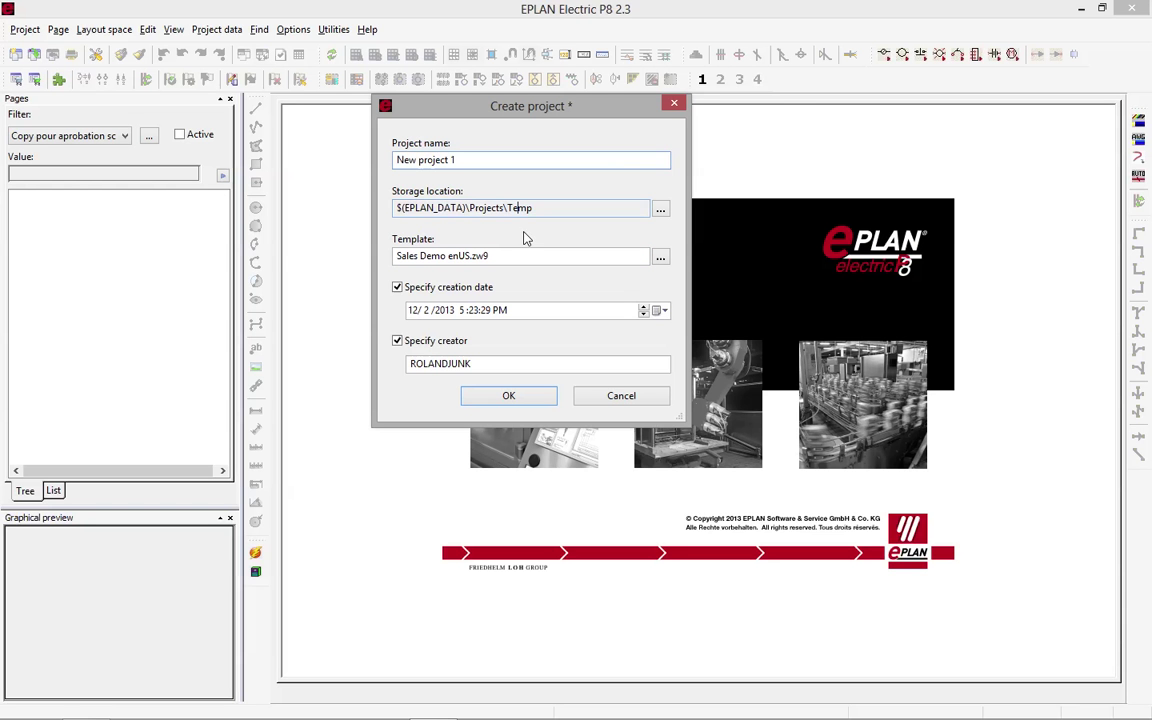
click(516, 260)
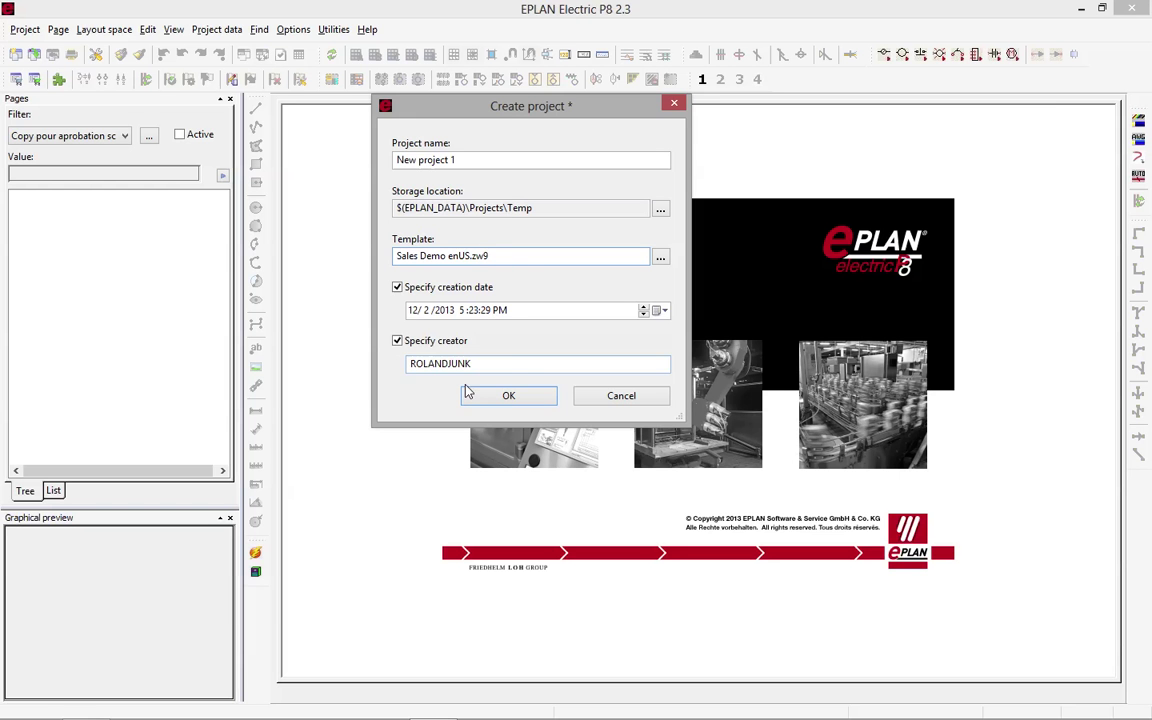
click(509, 396)
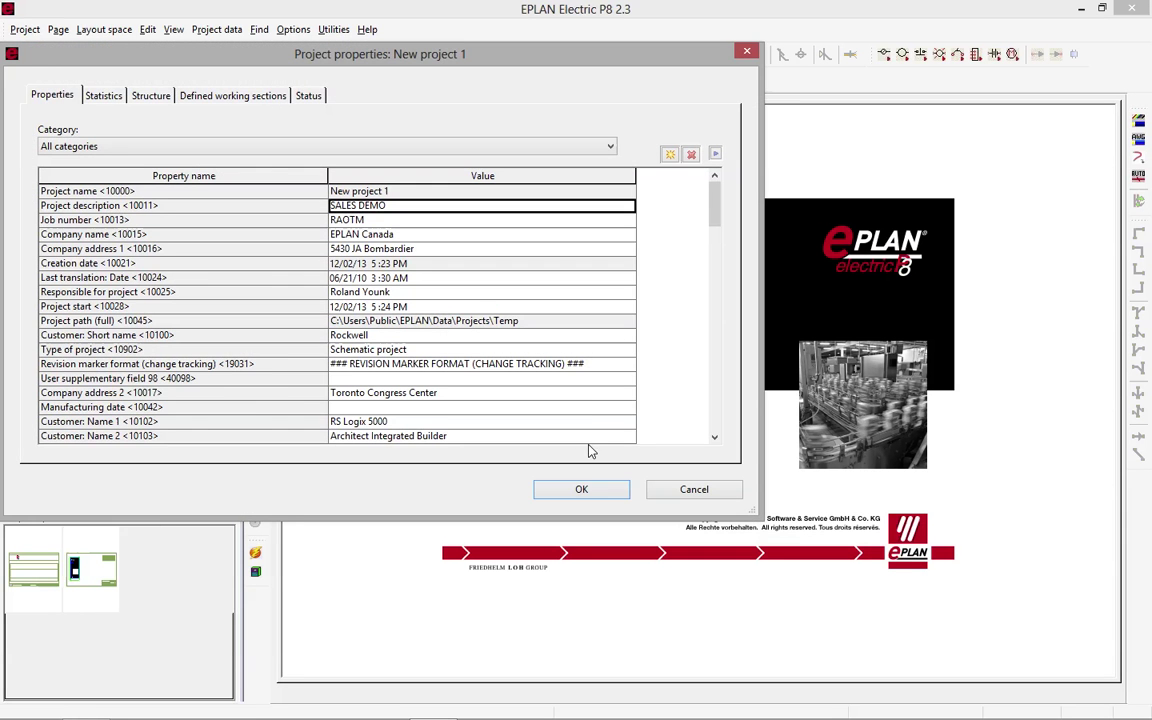
Accept the prefilled project properties of New project 1
click(585, 489)
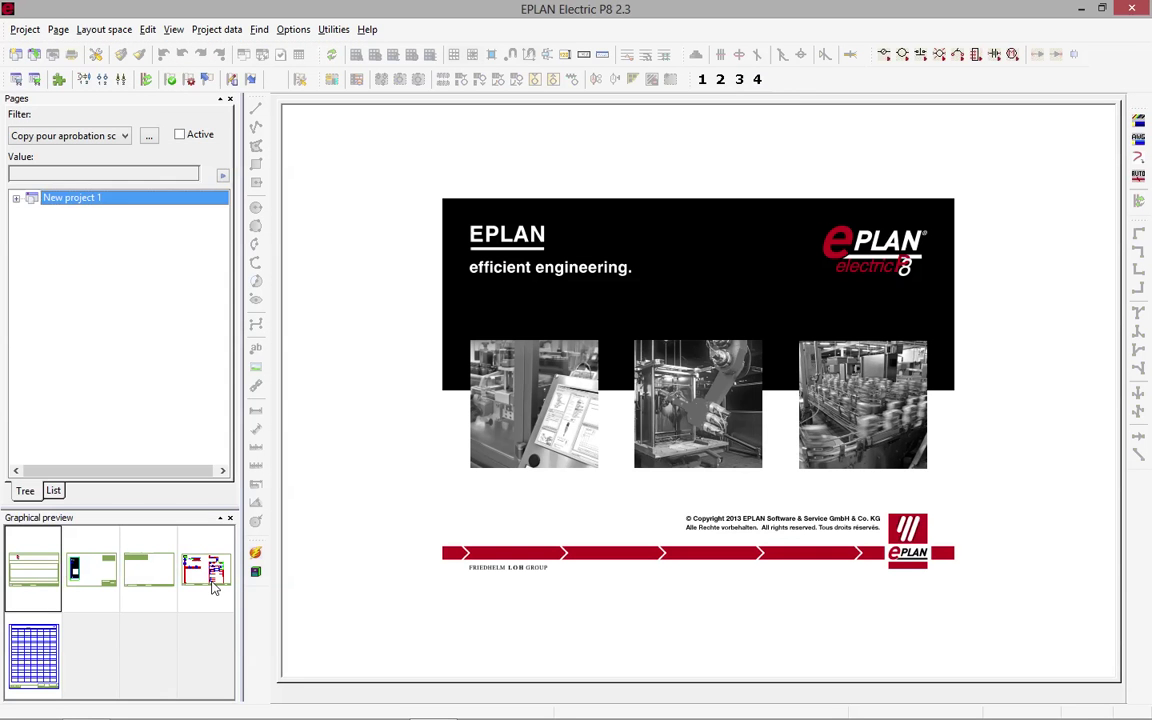
Open page 10 and pick the three-pole motor overload switch from the Protection device symbols
click(211, 581)
double_click(211, 584)
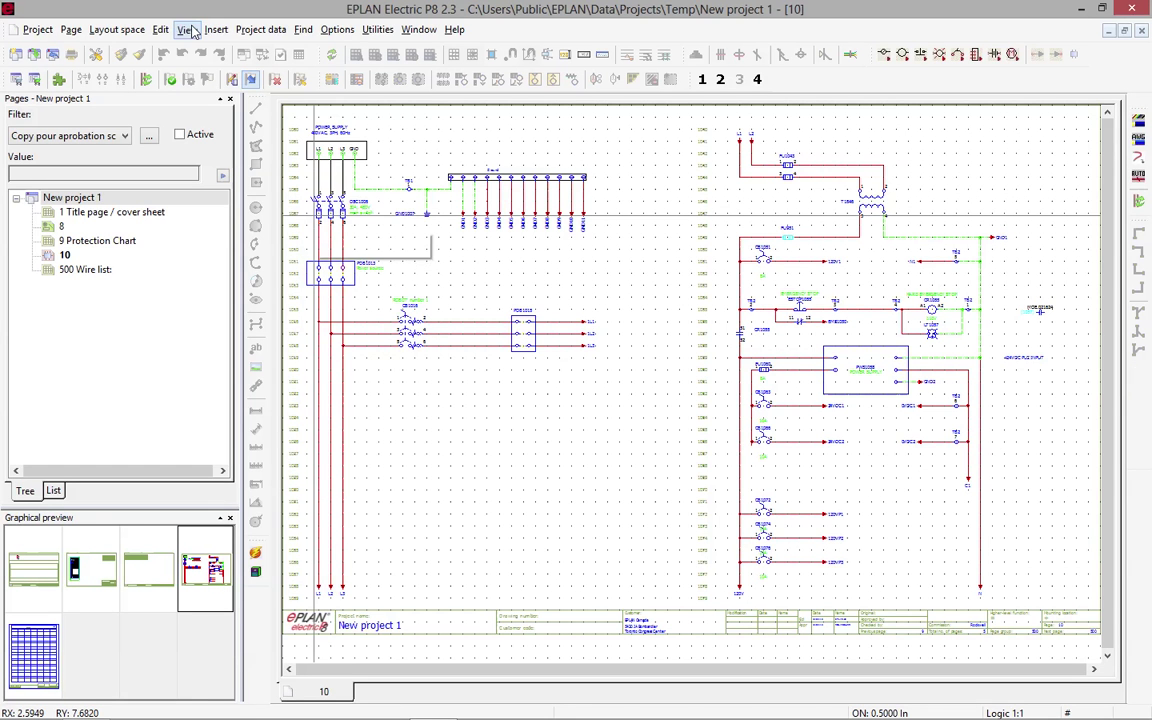
click(217, 30)
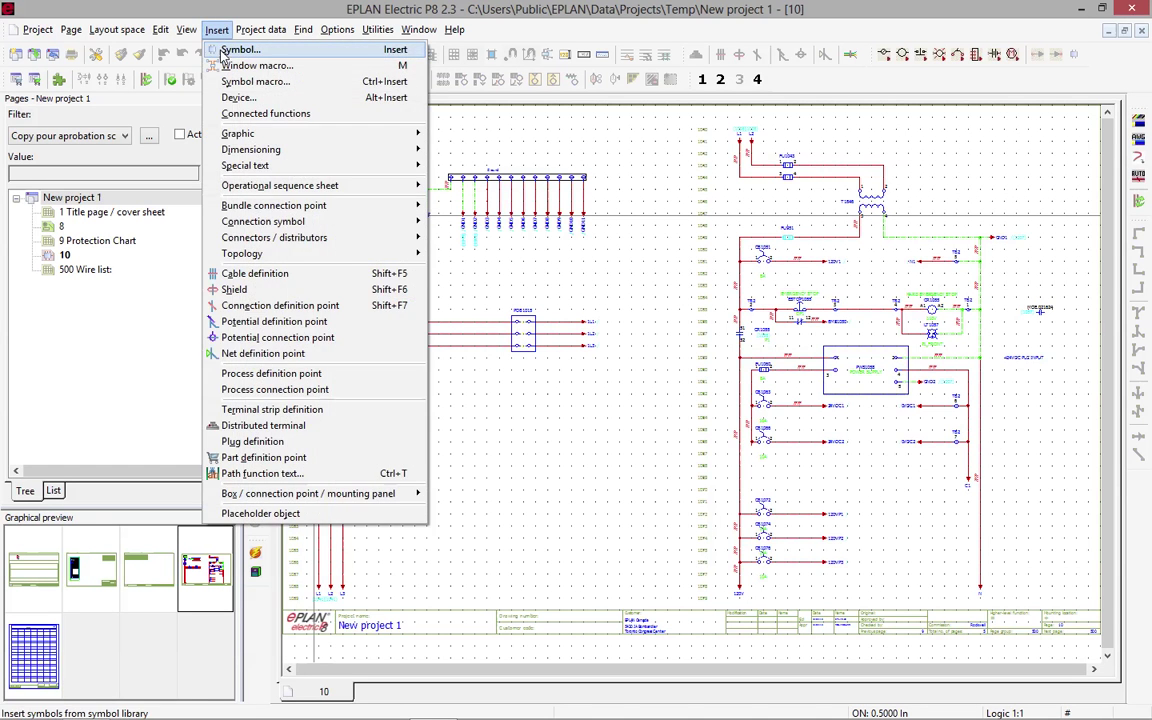
click(245, 46)
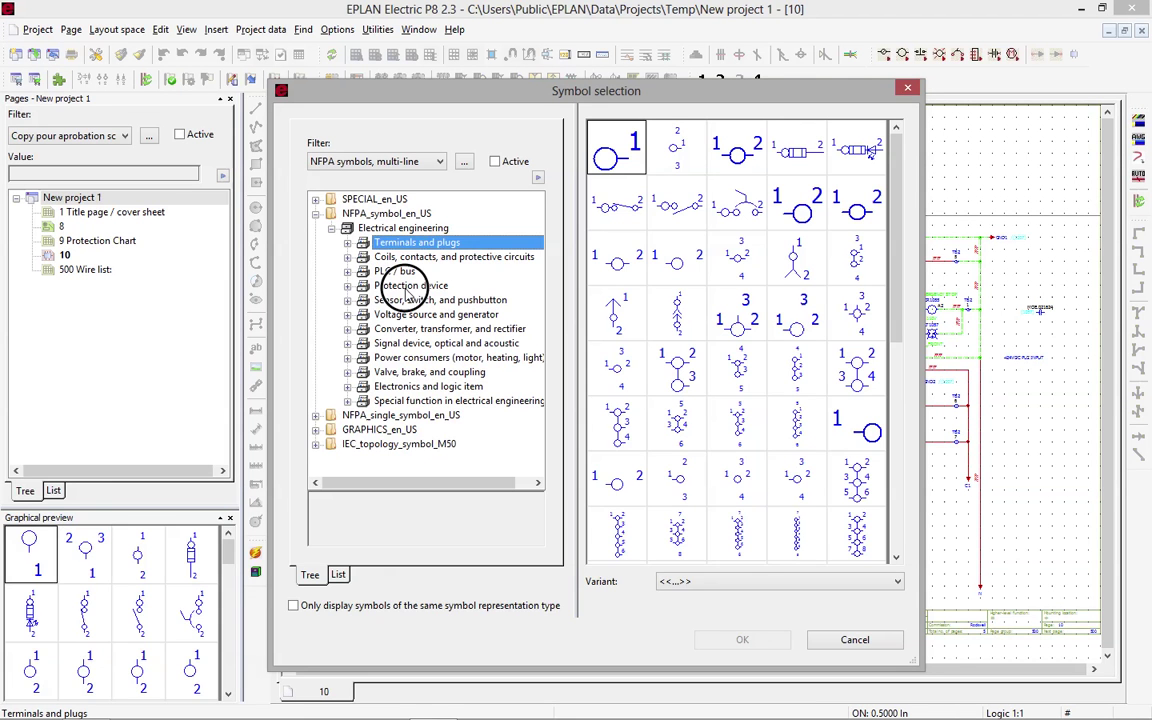
click(410, 285)
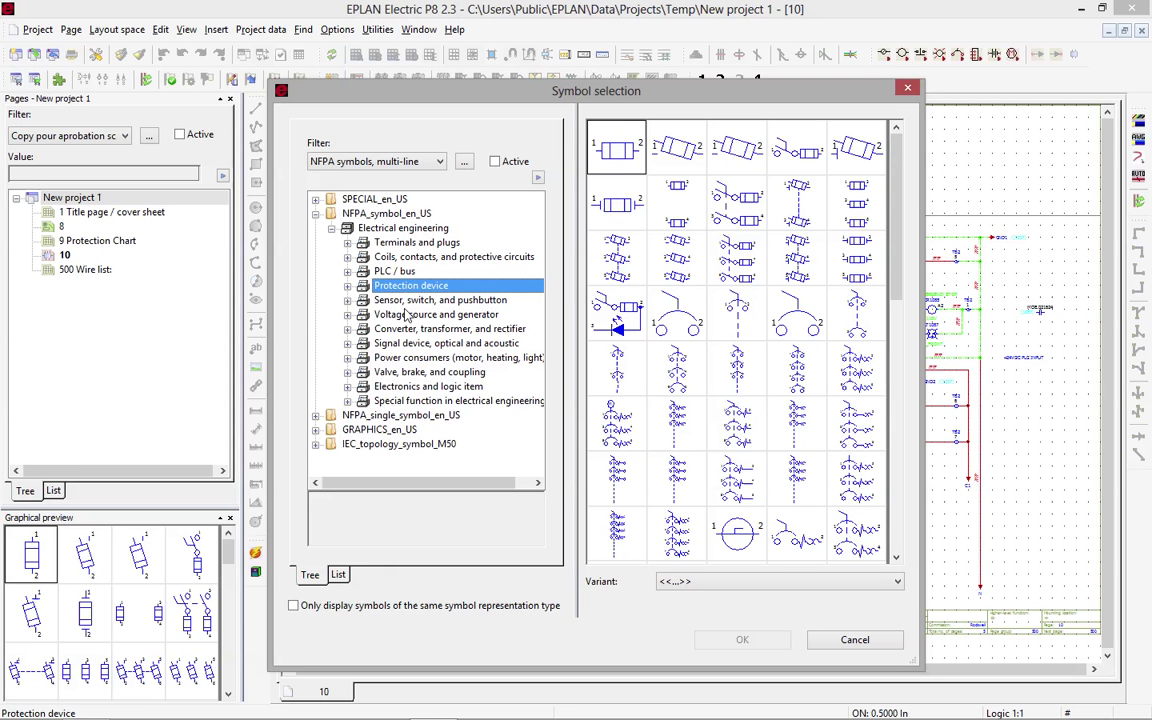
click(405, 329)
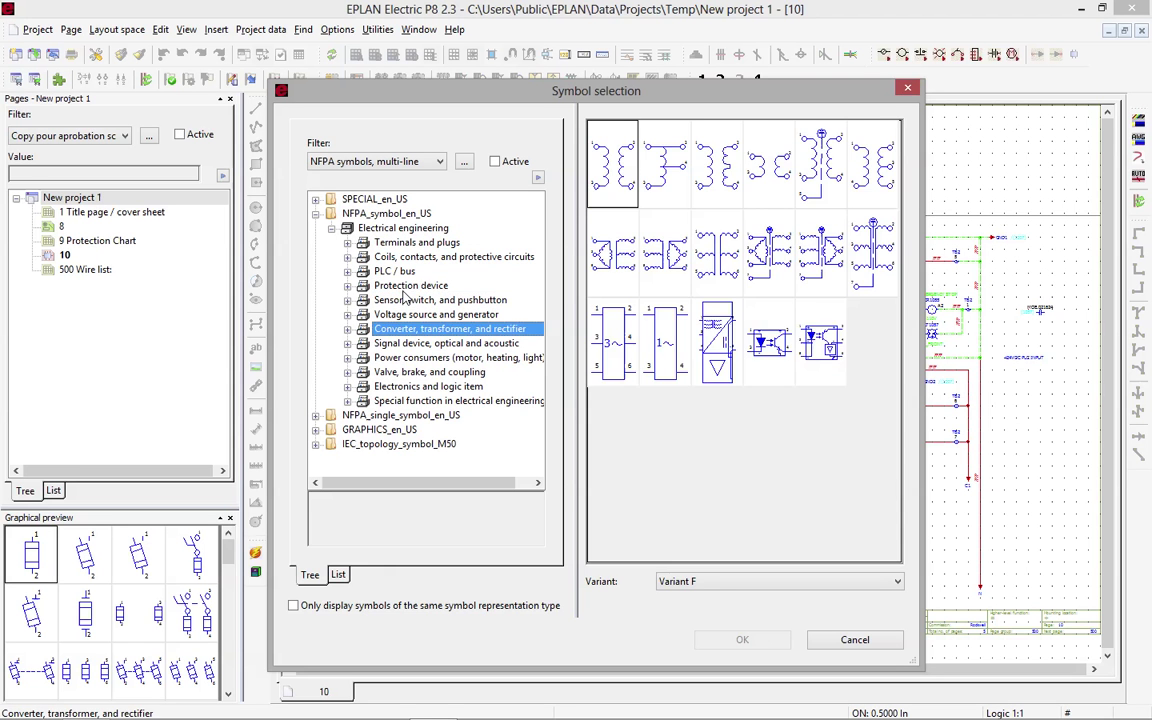
click(405, 286)
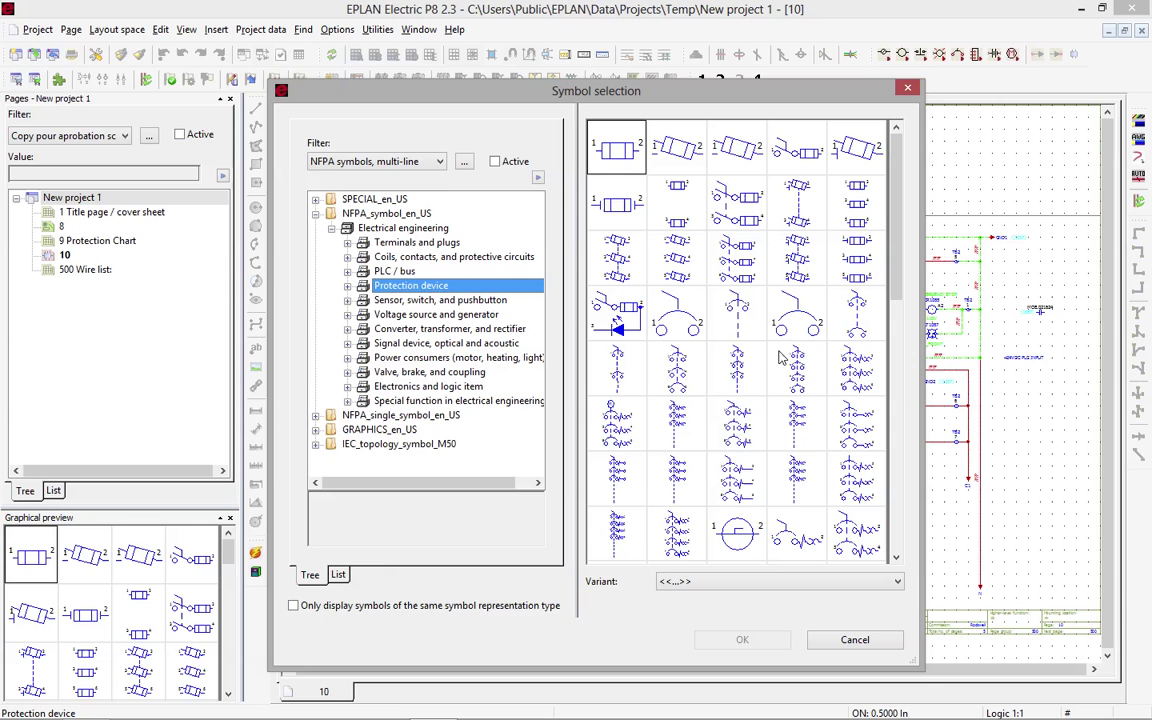
double_click(768, 336)
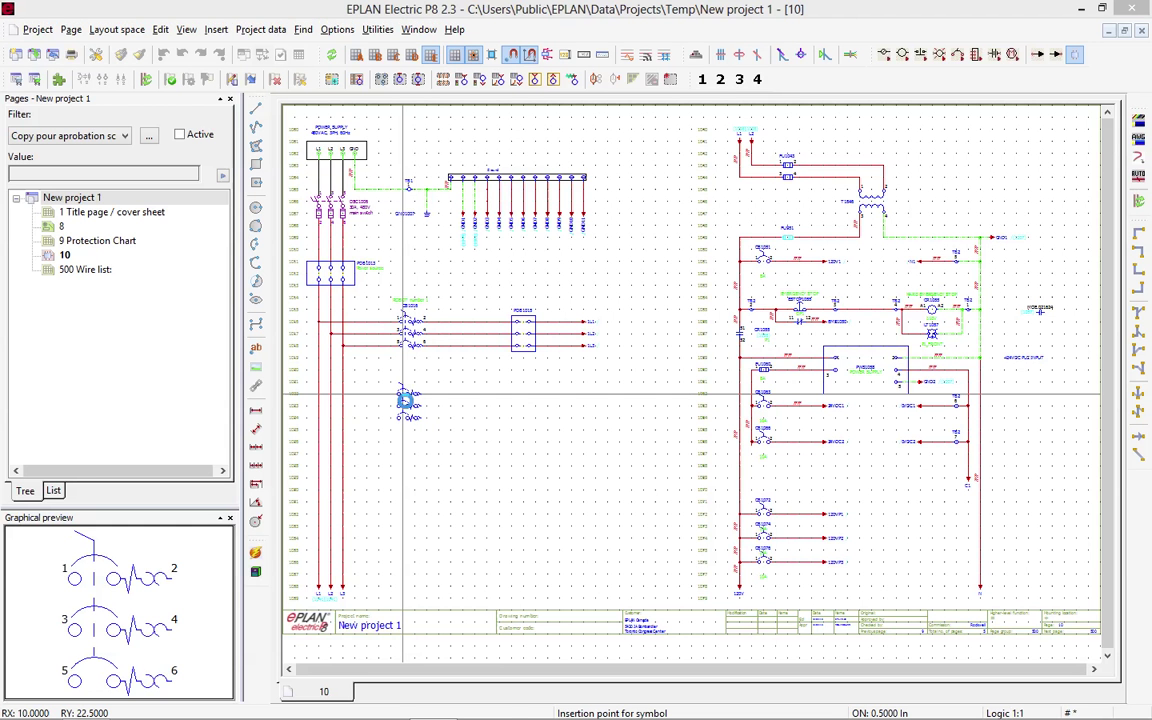
Place overload switches MOL1022 and MOL1022.1 side by side below the existing circuit
click(408, 405)
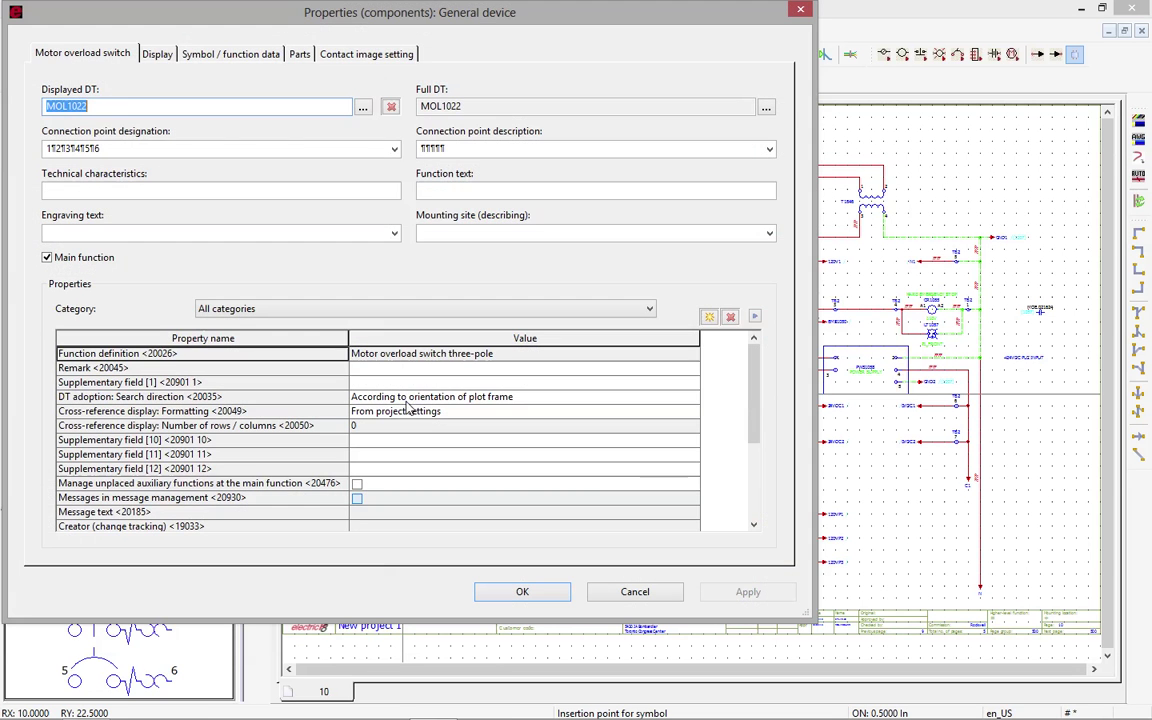
click(93, 105)
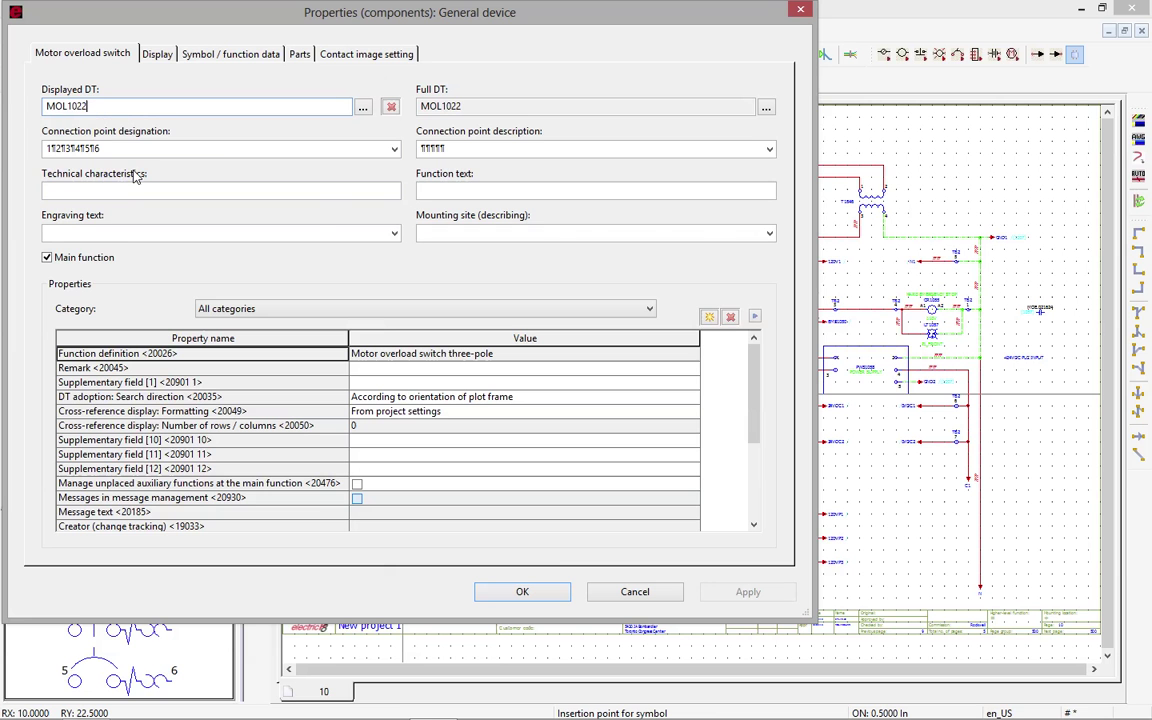
click(522, 591)
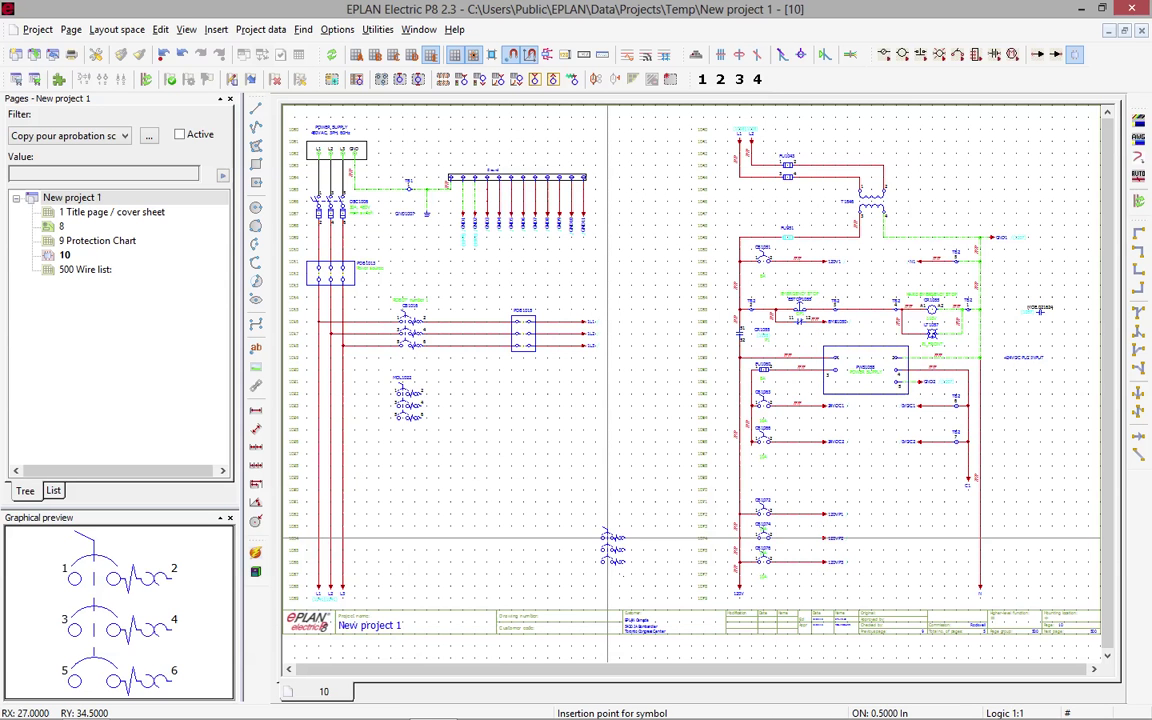
click(512, 393)
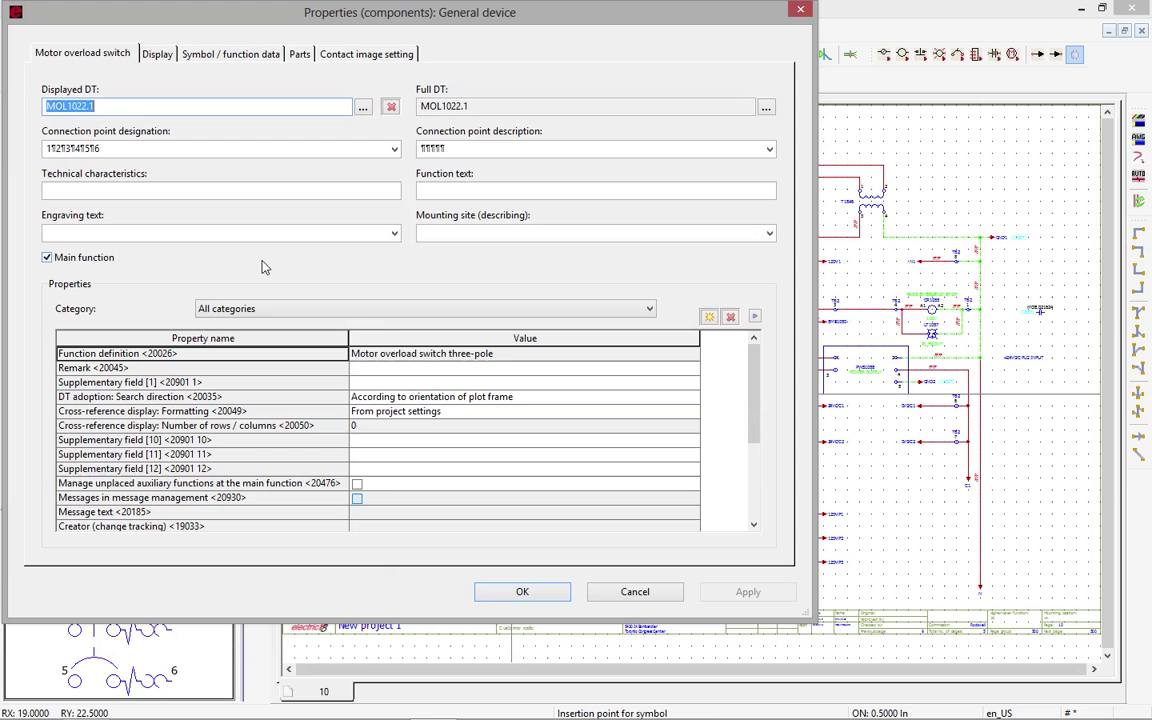
click(116, 106)
click(522, 591)
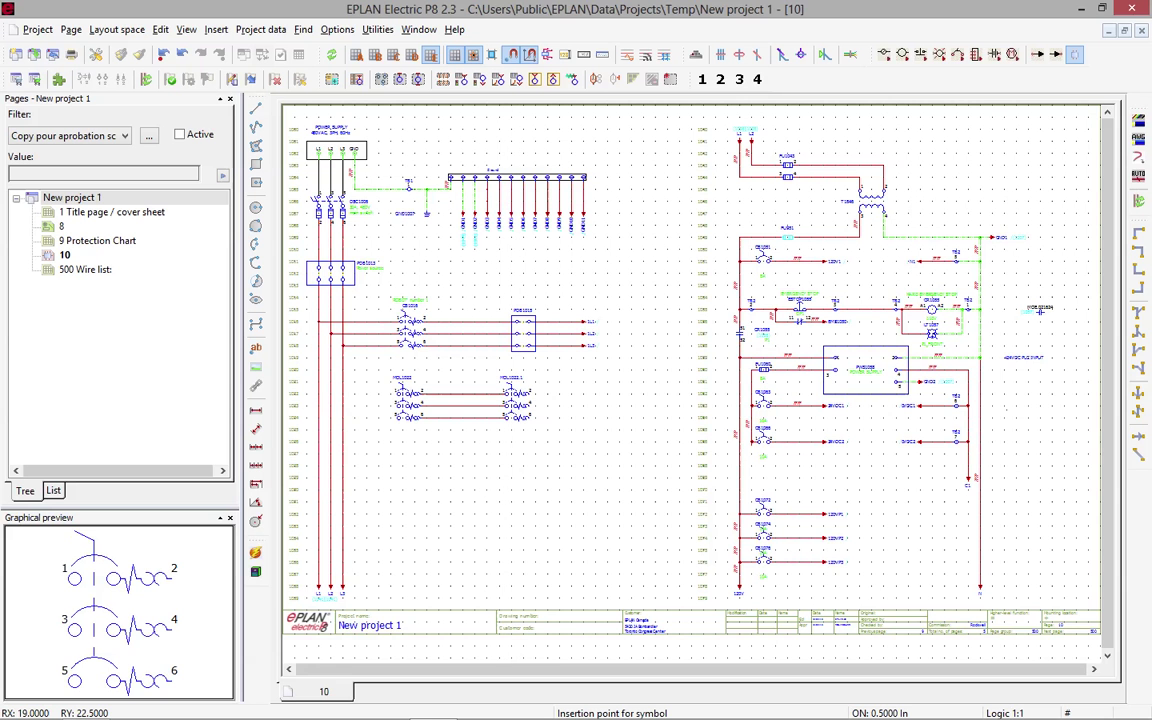
Join the supply lines to MOL1022 with T-nodes (1st target below, 2nd right), then select MOL1022.1
click(1138, 350)
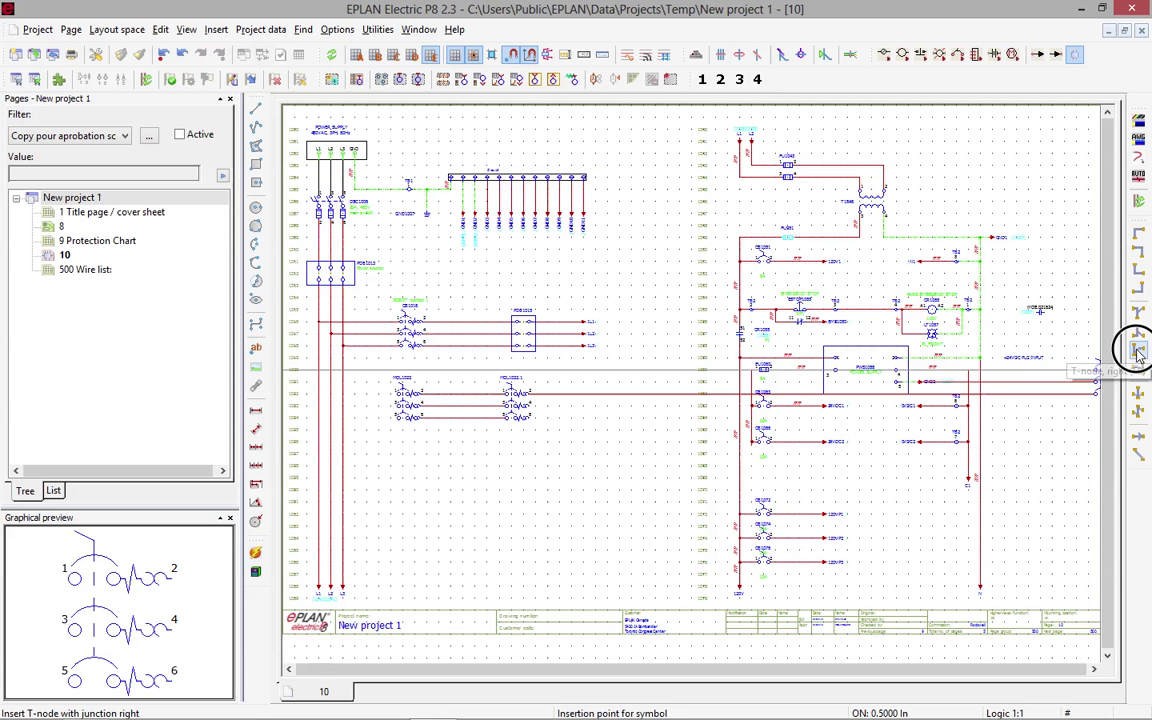
click(644, 372)
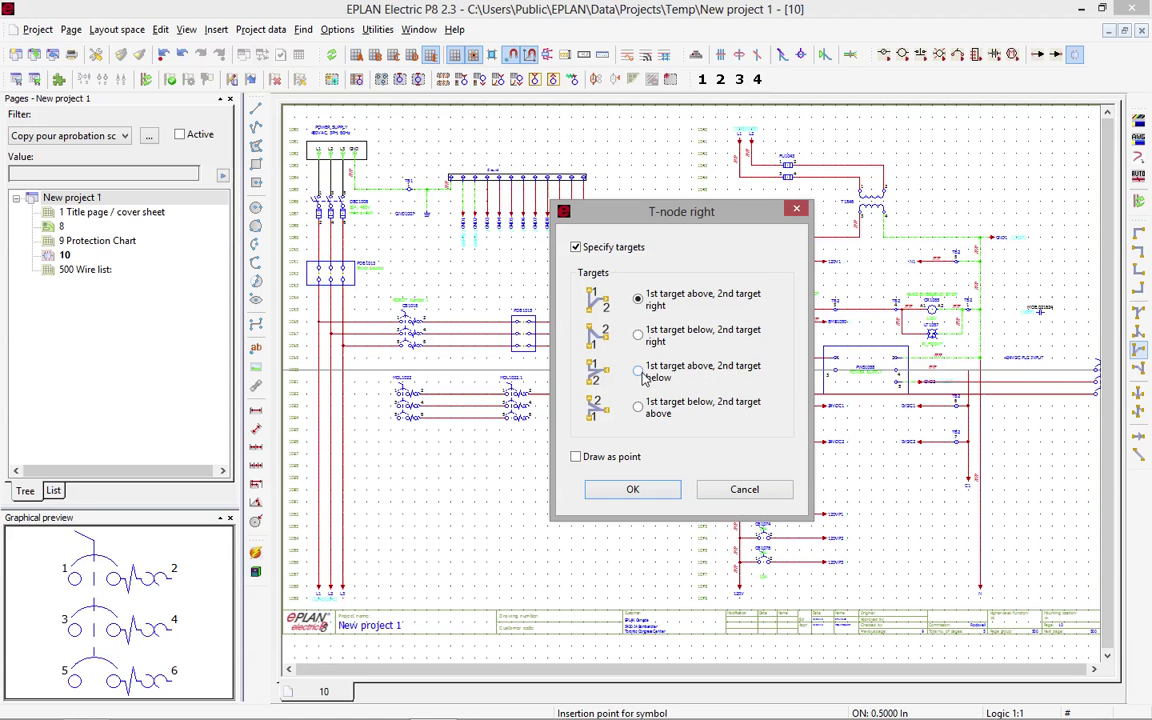
click(639, 337)
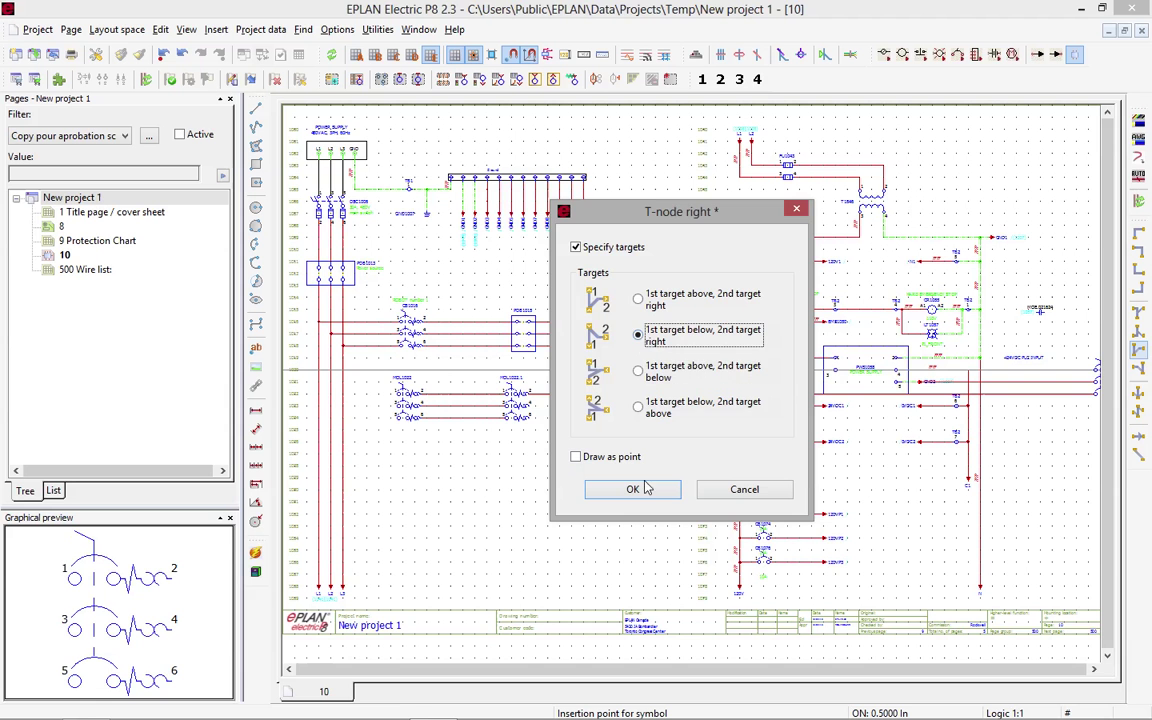
key(Return)
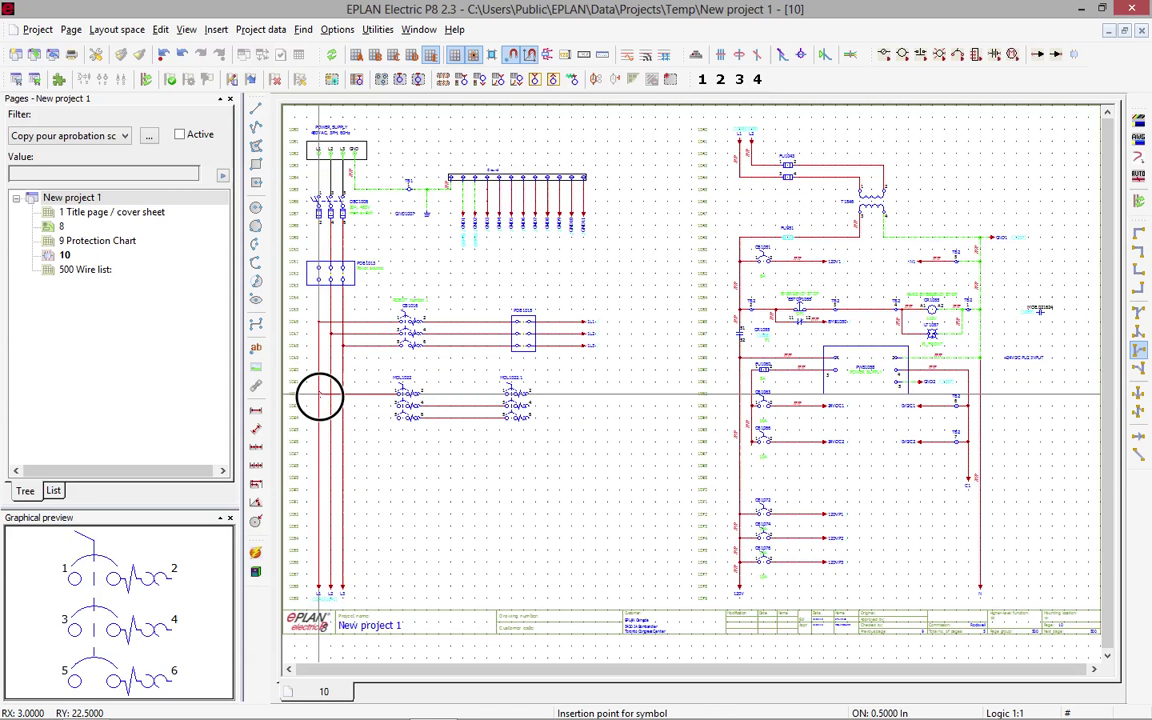
click(342, 416)
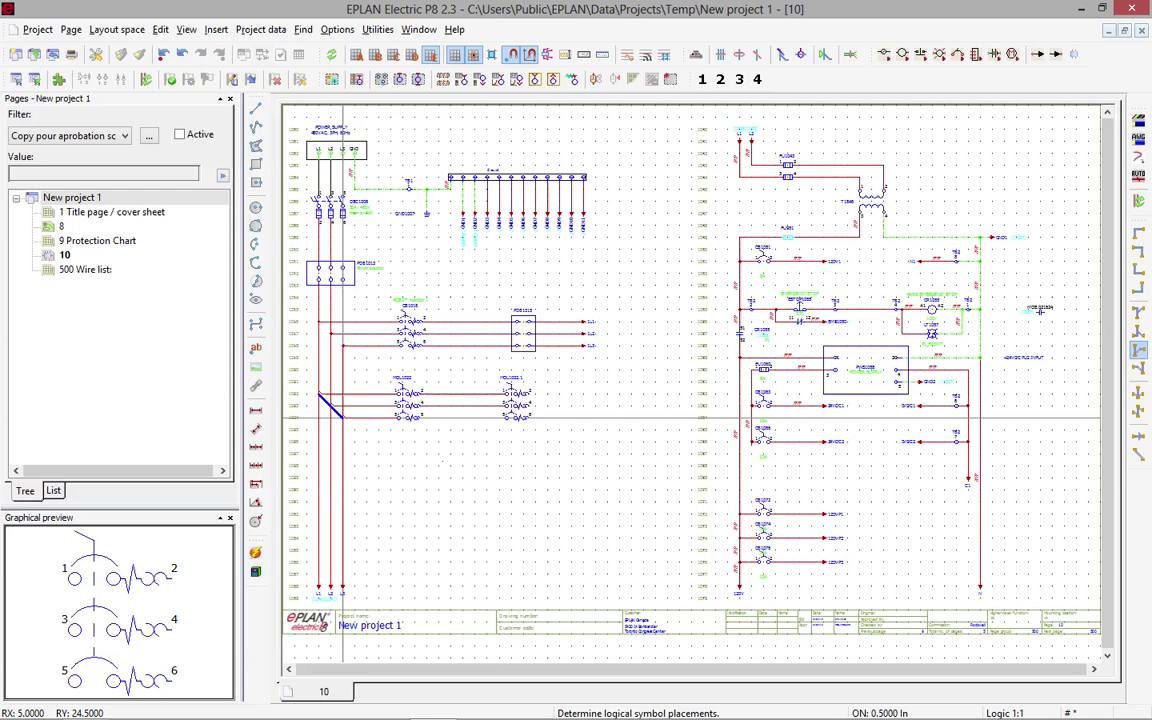
click(453, 475)
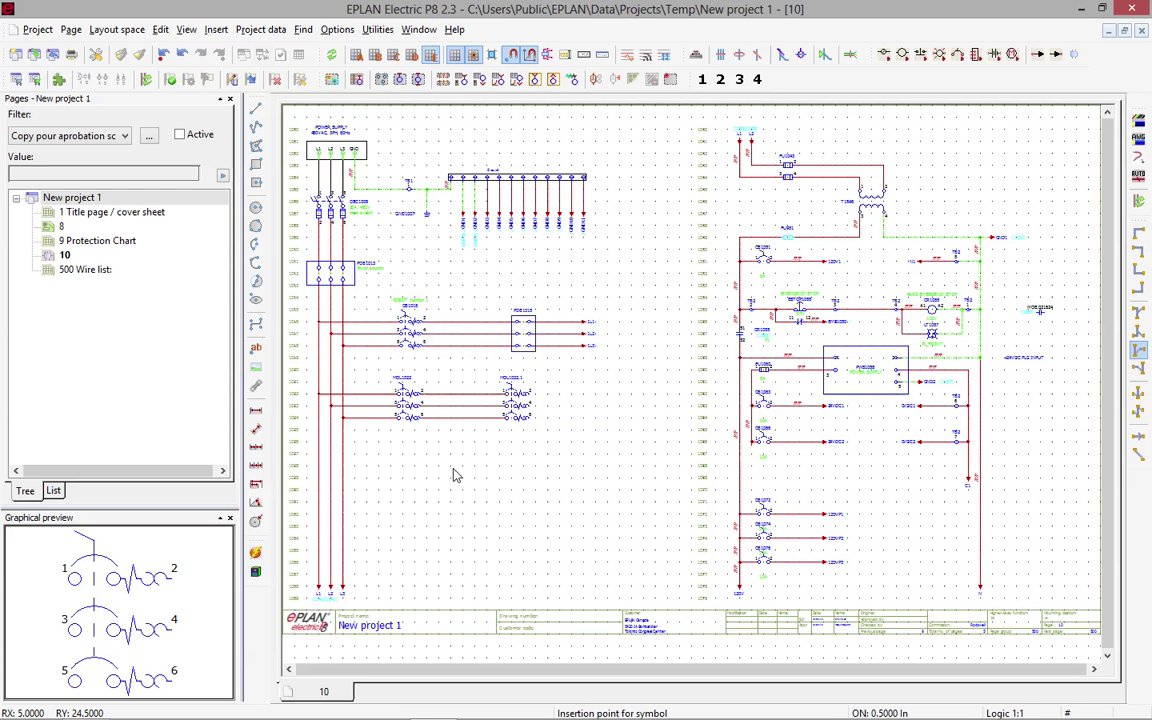
right_click(451, 467)
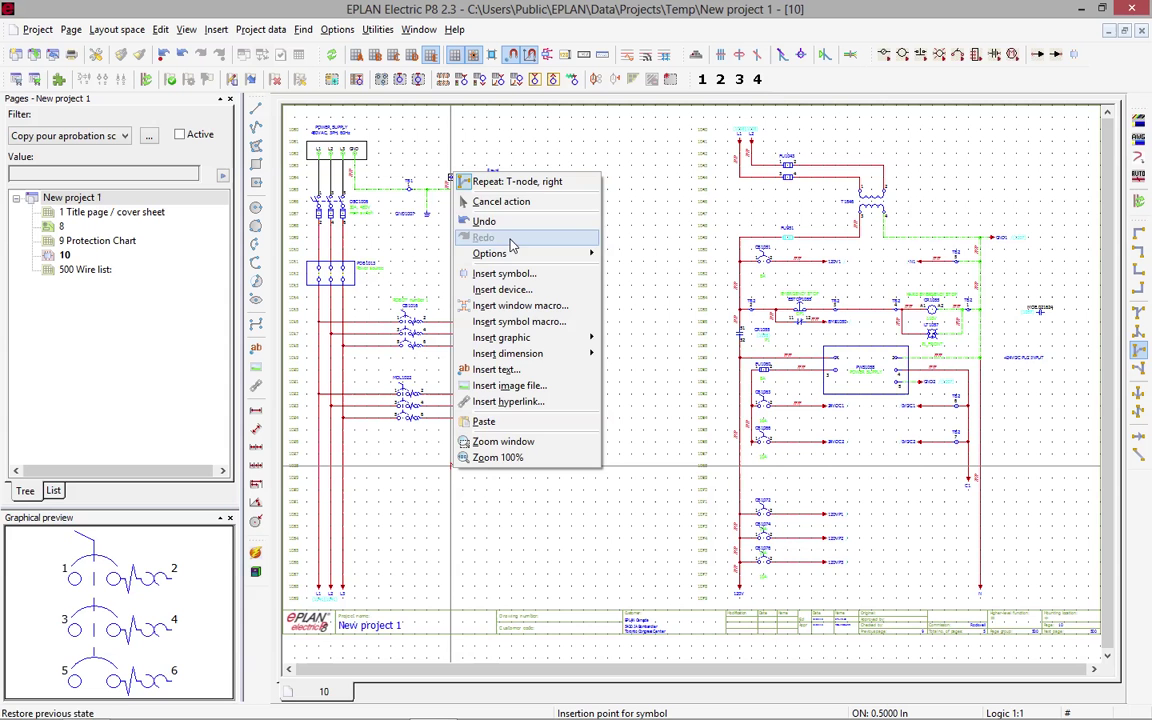
click(505, 201)
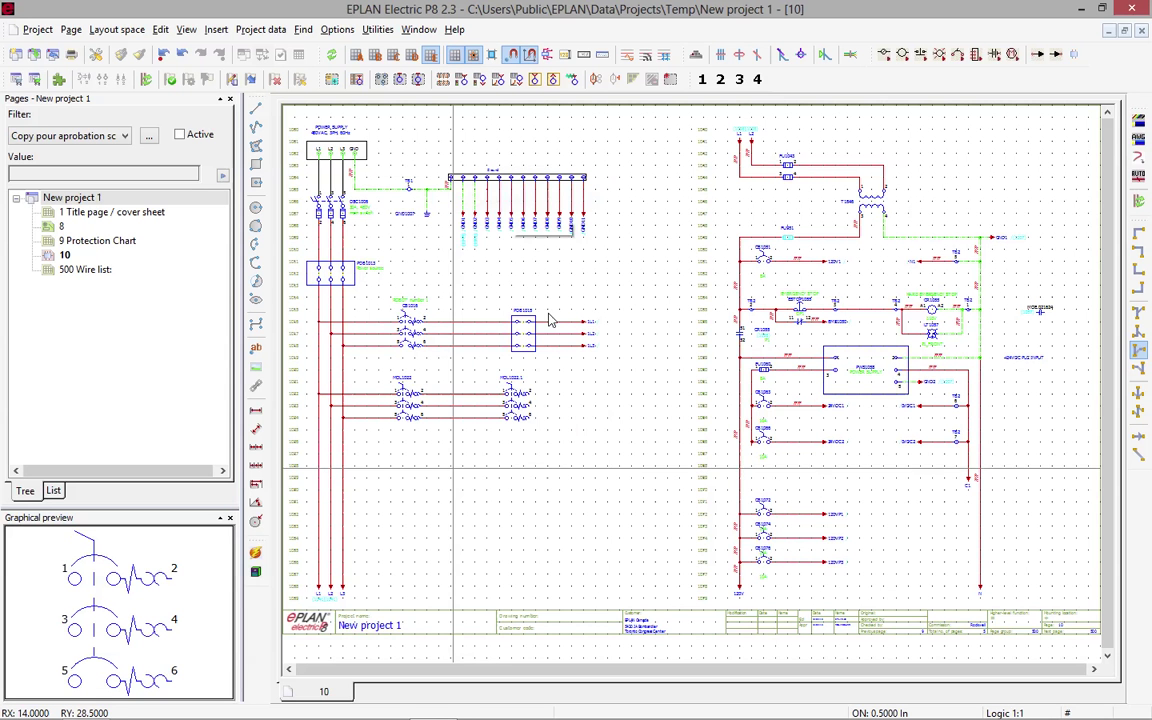
click(524, 407)
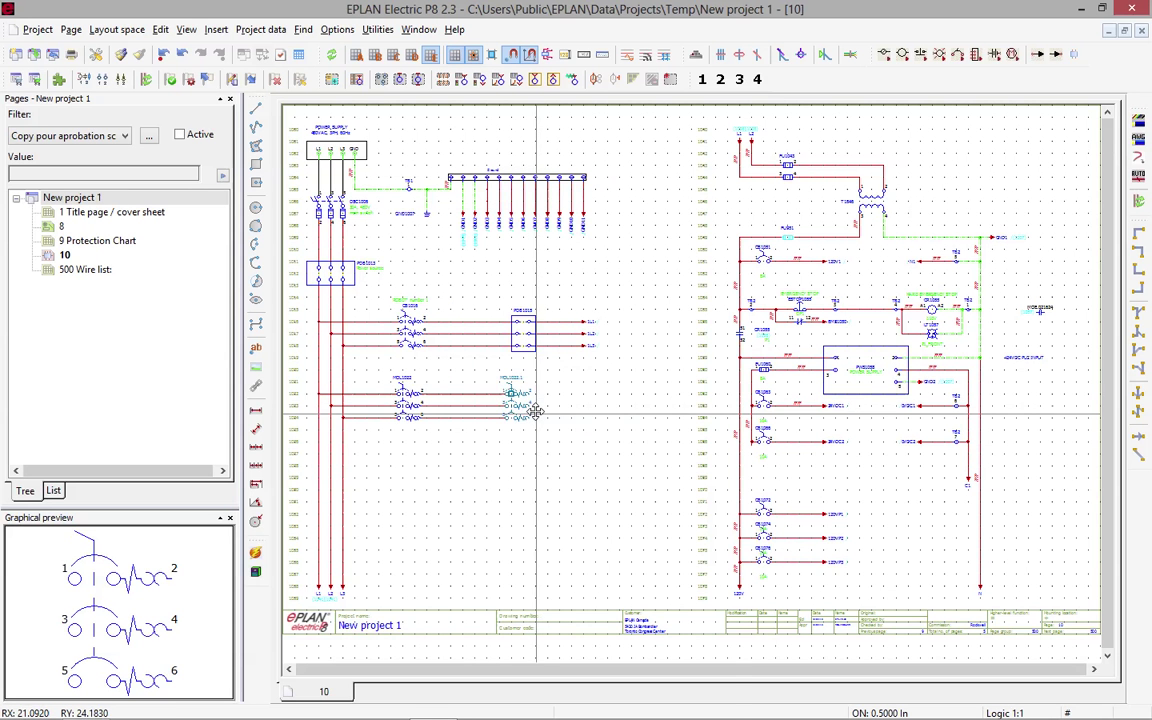
right_click(543, 438)
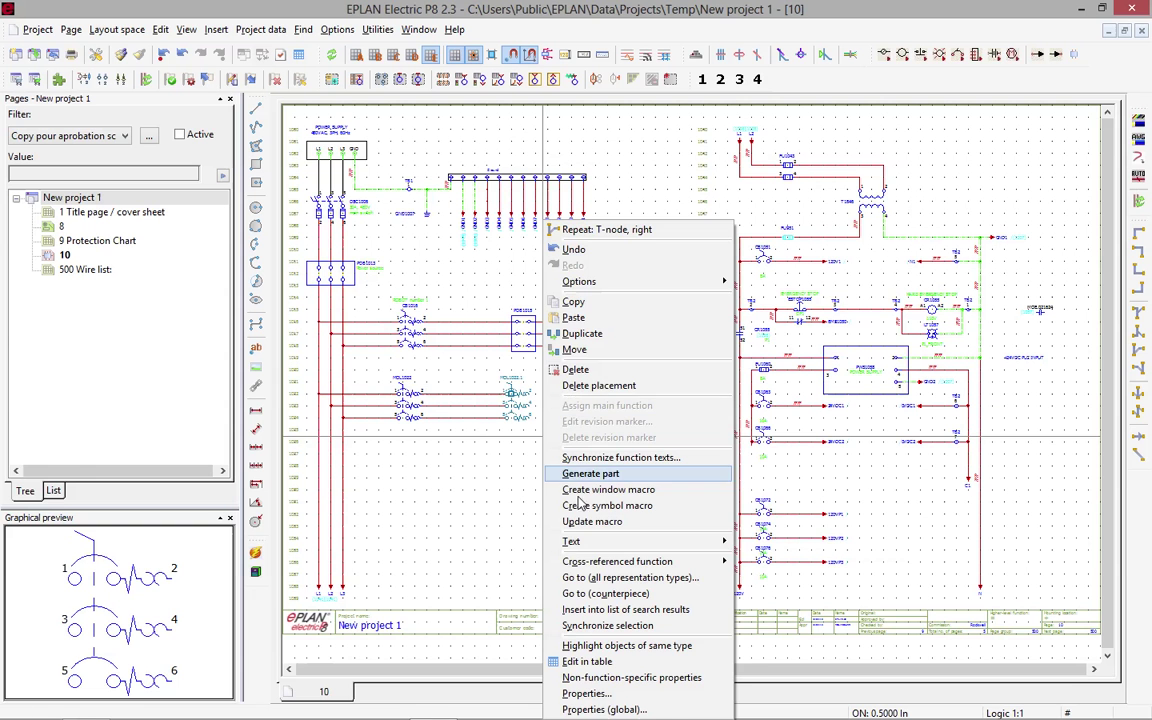
Delete MOL1022.1 from page 10 and create new page 11 with description 'Motors'
click(575, 369)
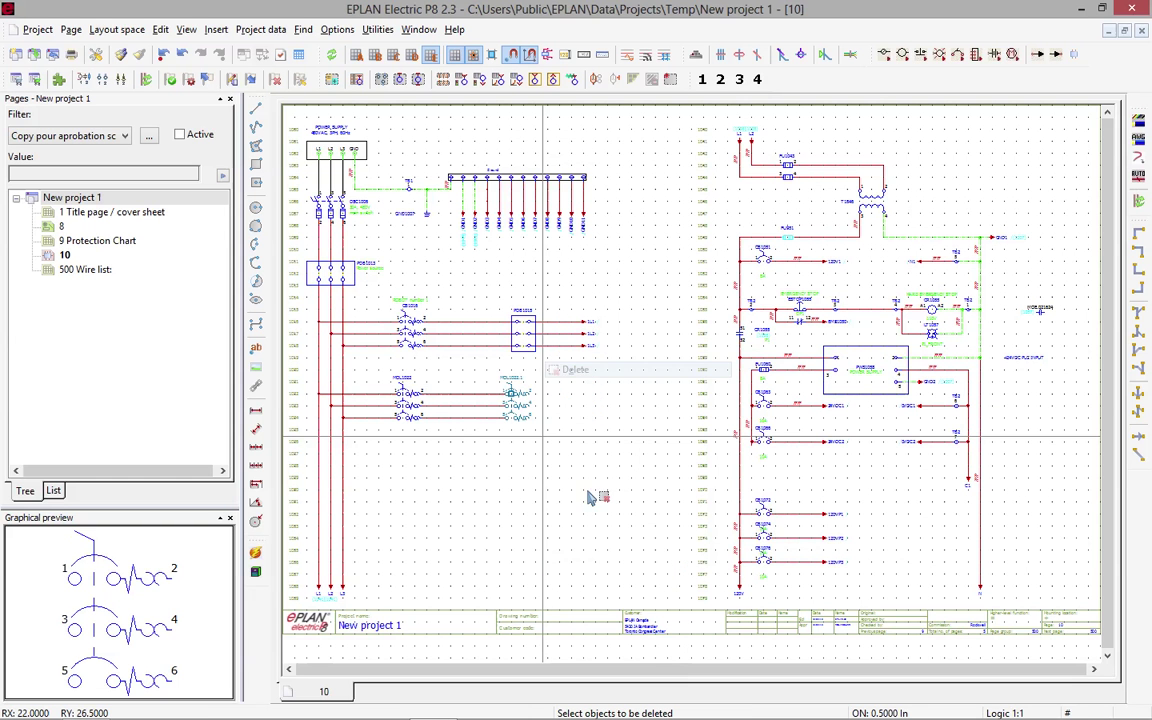
click(64, 255)
click(71, 29)
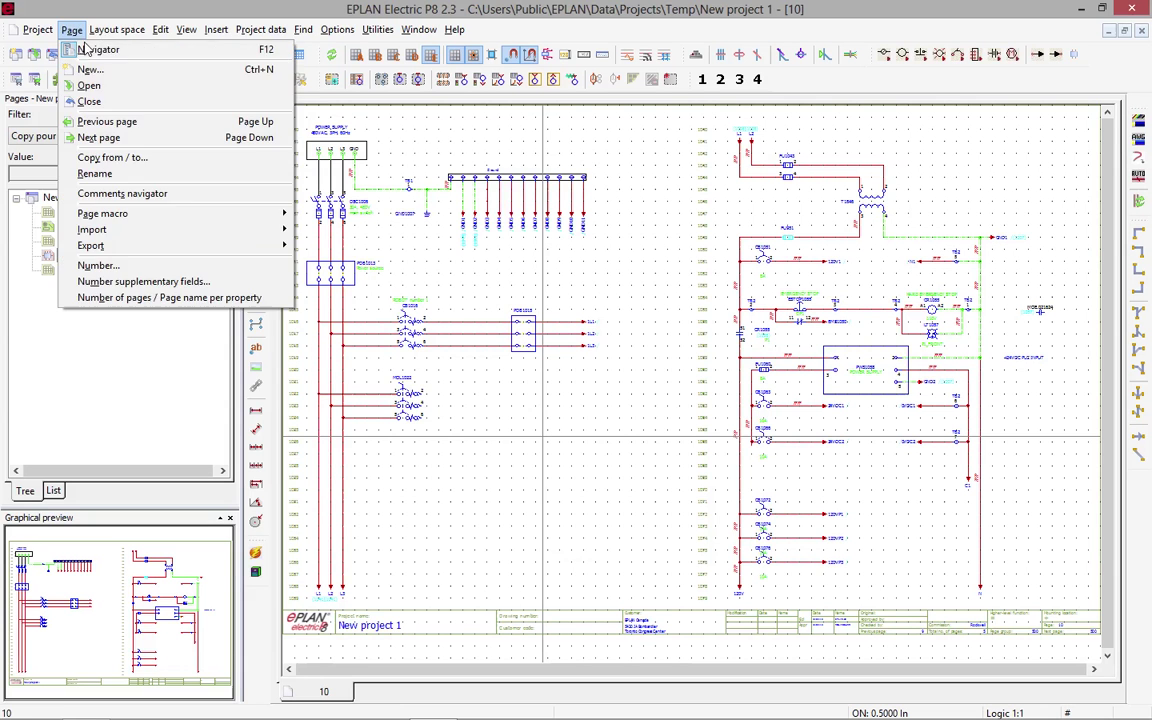
click(88, 69)
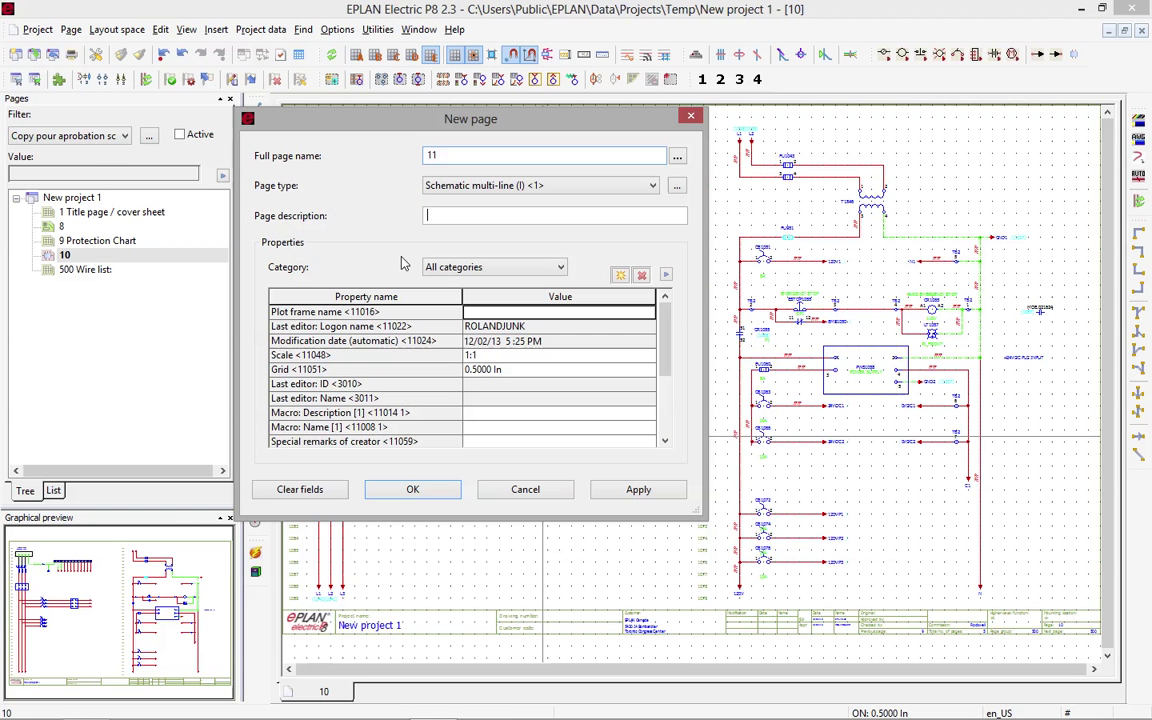
text(Mo)
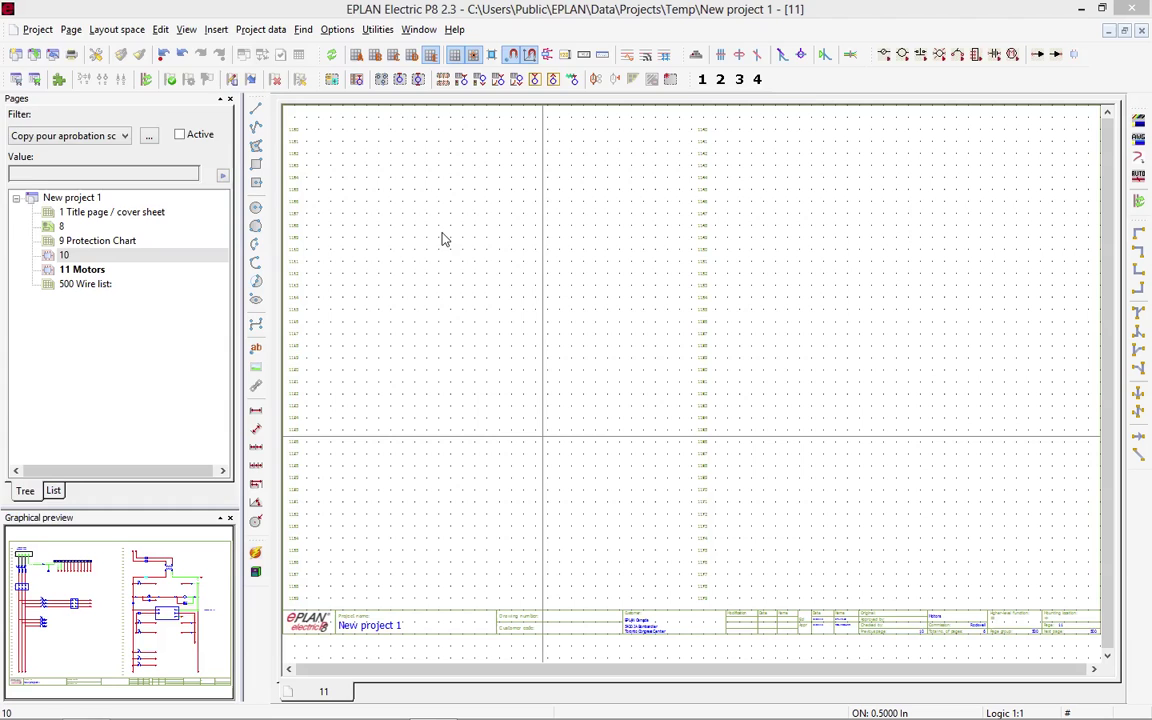
key(m)
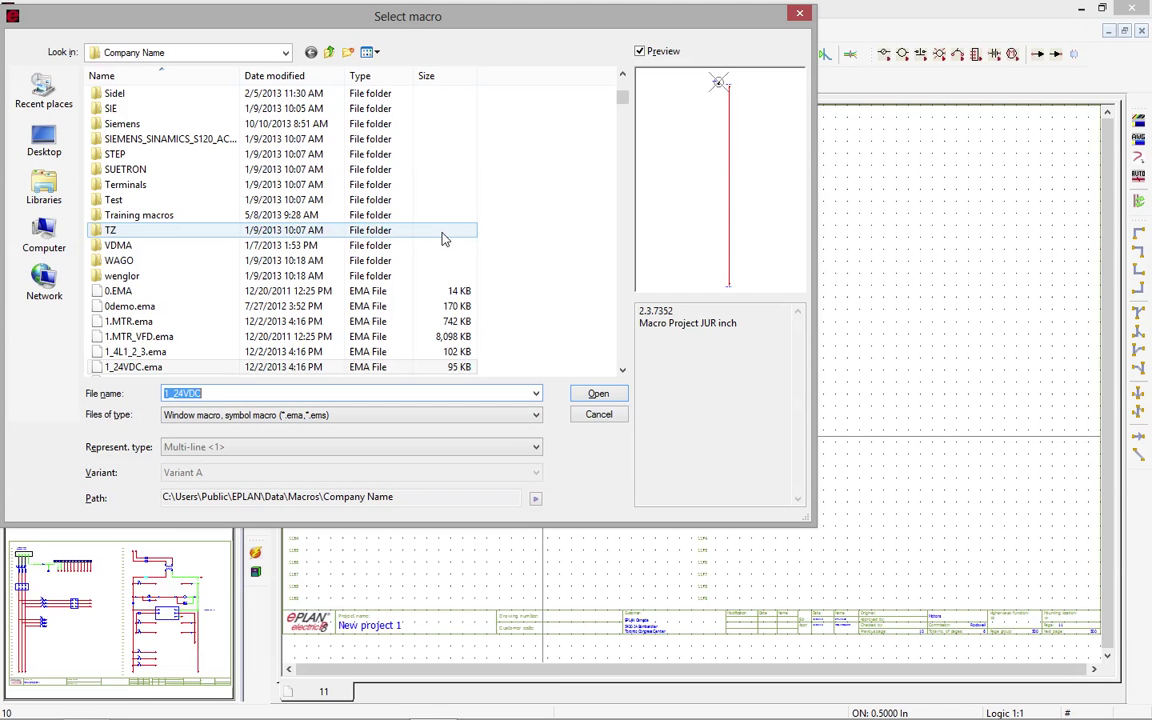
Insert the 1_4L1_2_3 busbar macro at page 11's top-left and select the 1.MTR motor macro
click(133, 352)
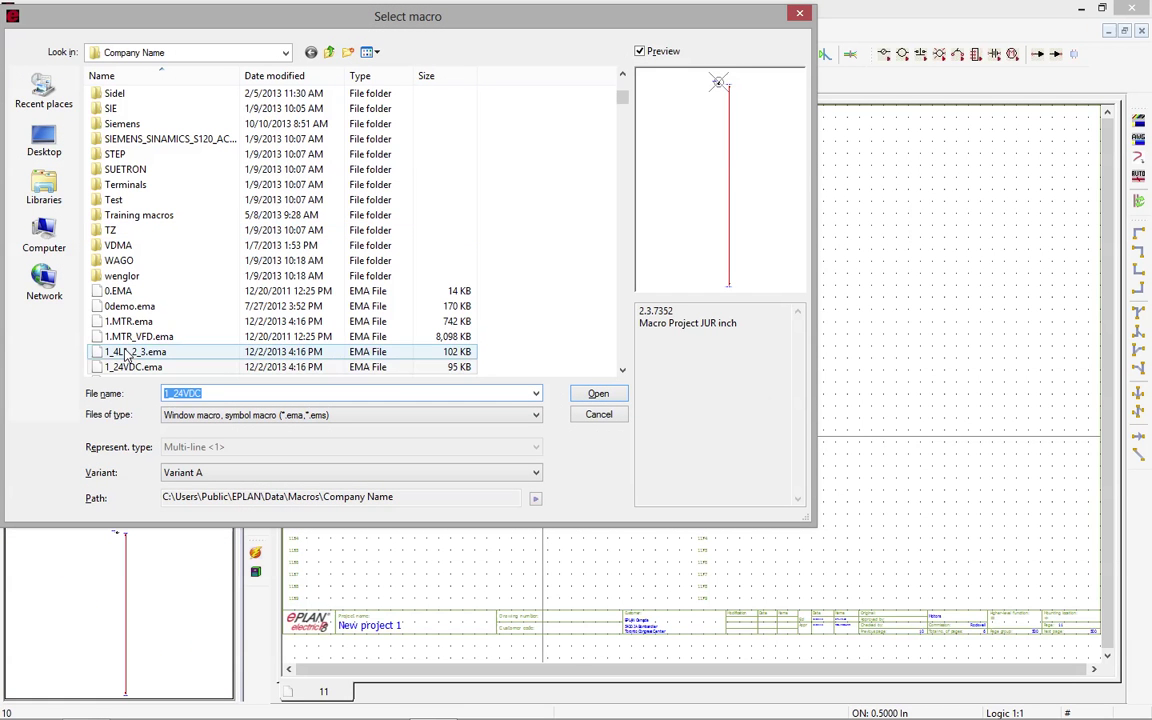
click(619, 398)
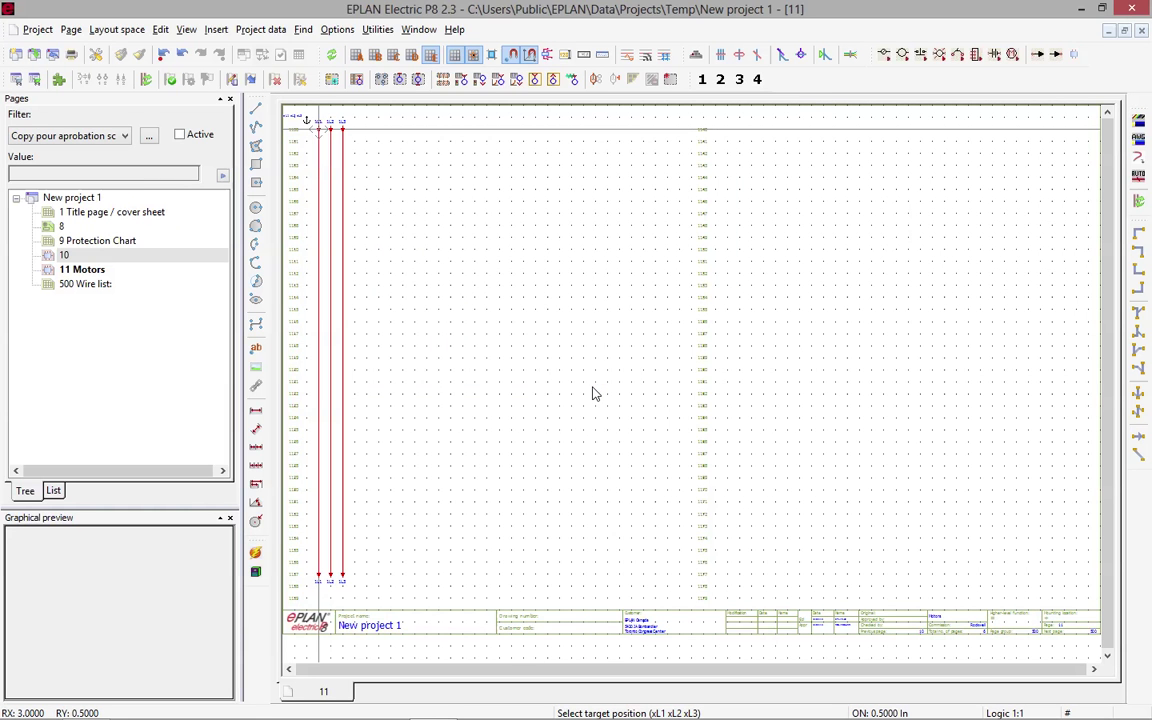
click(592, 393)
key(Return)
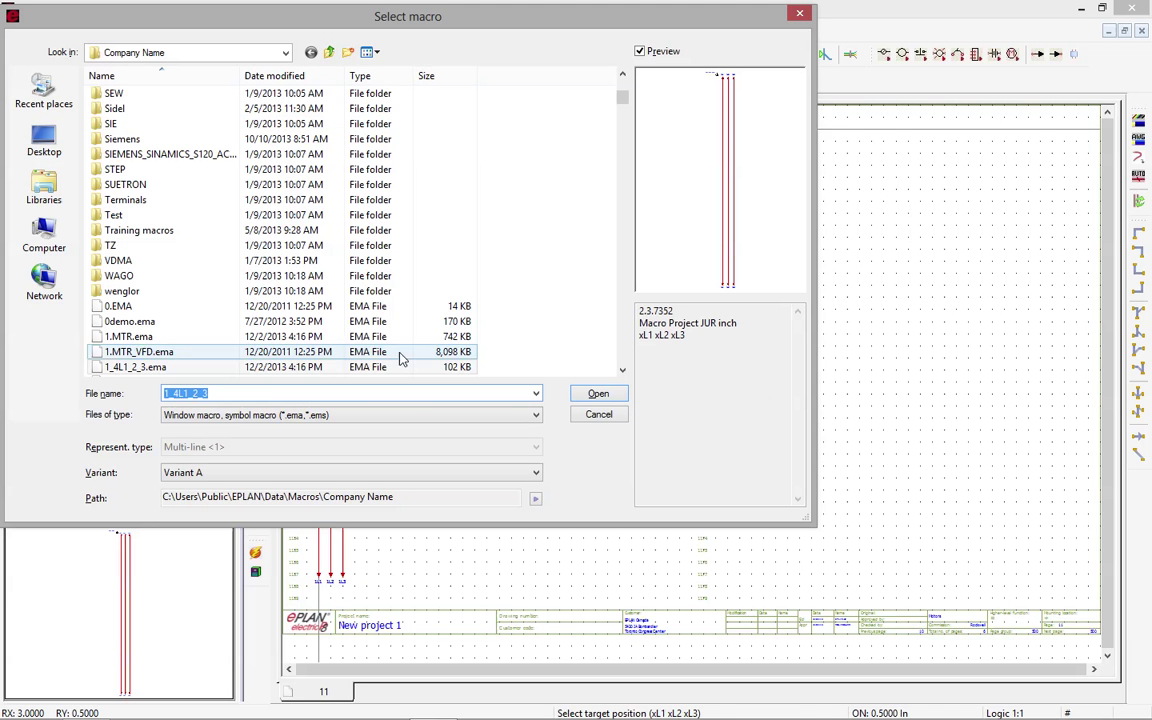
click(135, 336)
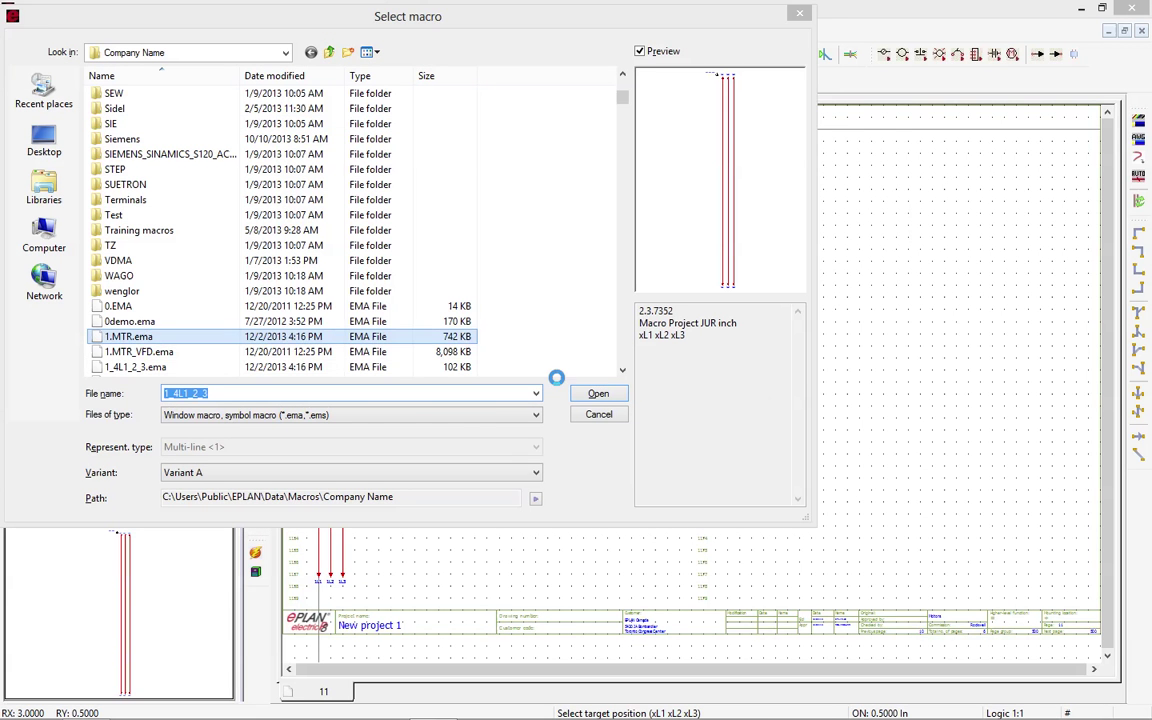
click(597, 395)
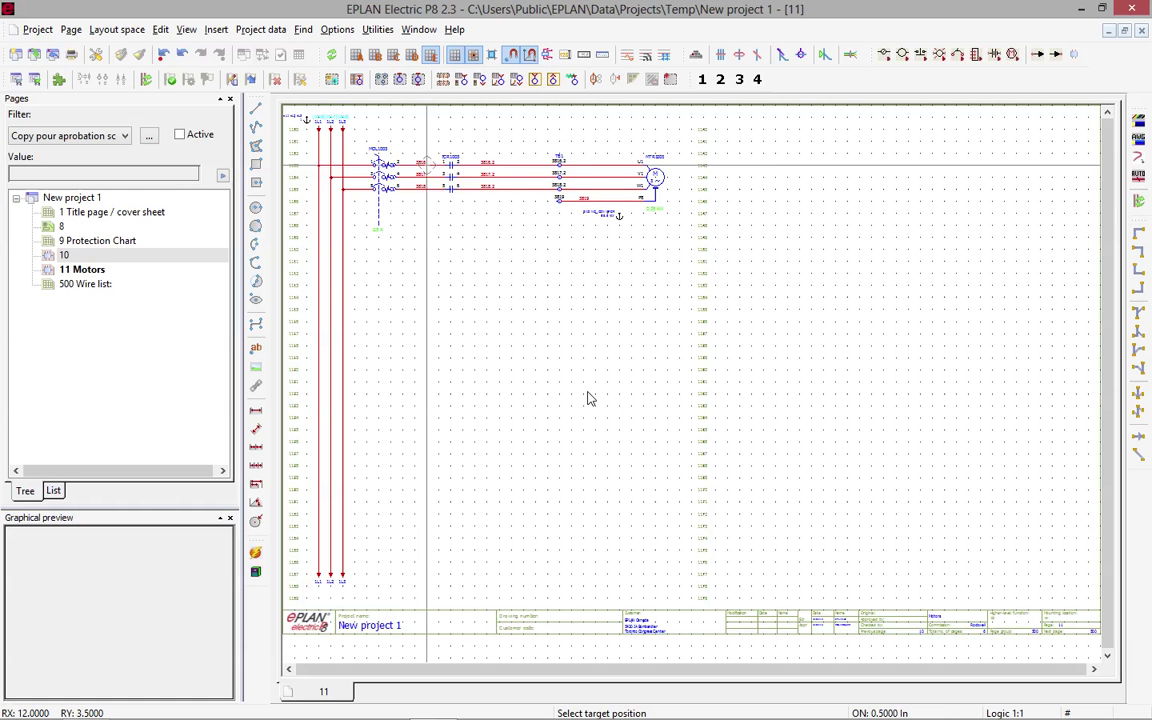
Cycle the 1.MTR variants and place the contactor-starter motor circuit at the top with default size
key(Tab)
key(Tab)
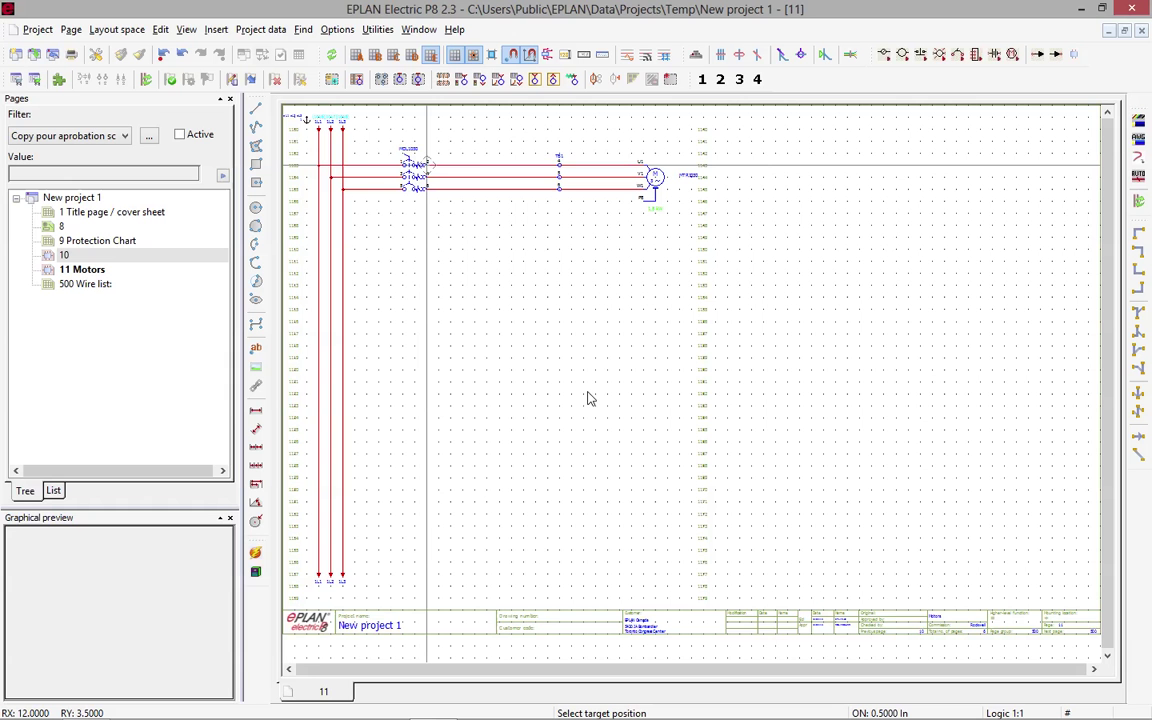
key(Tab)
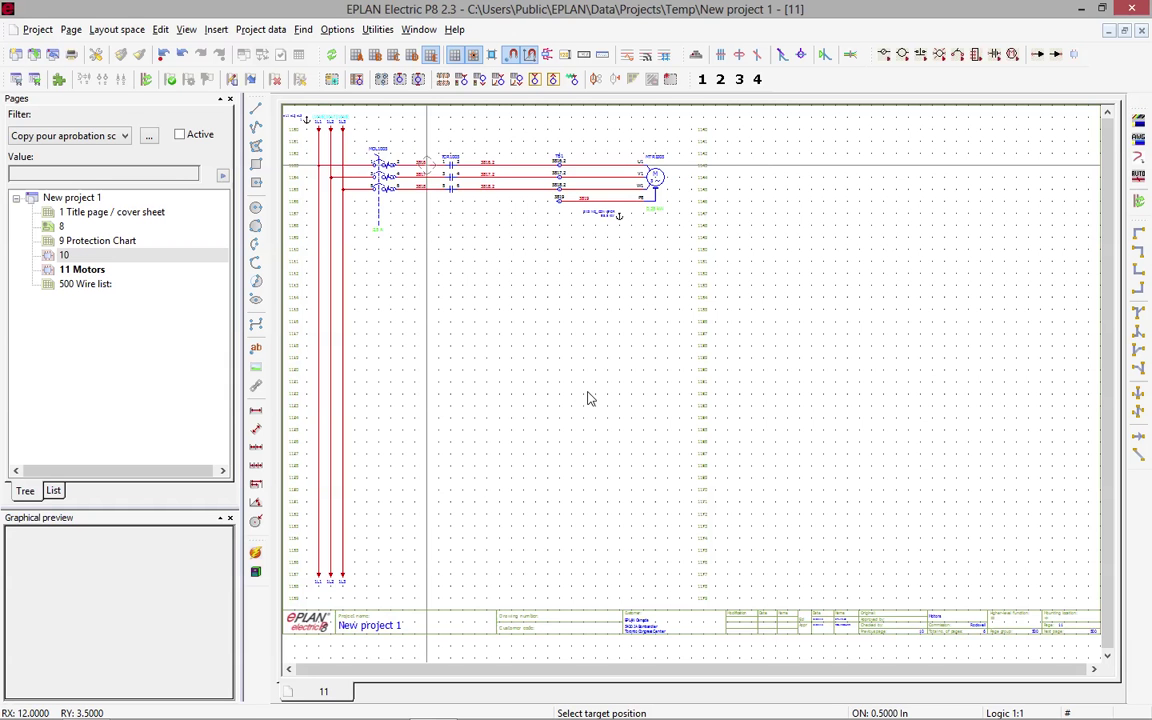
key(Tab)
key(Return)
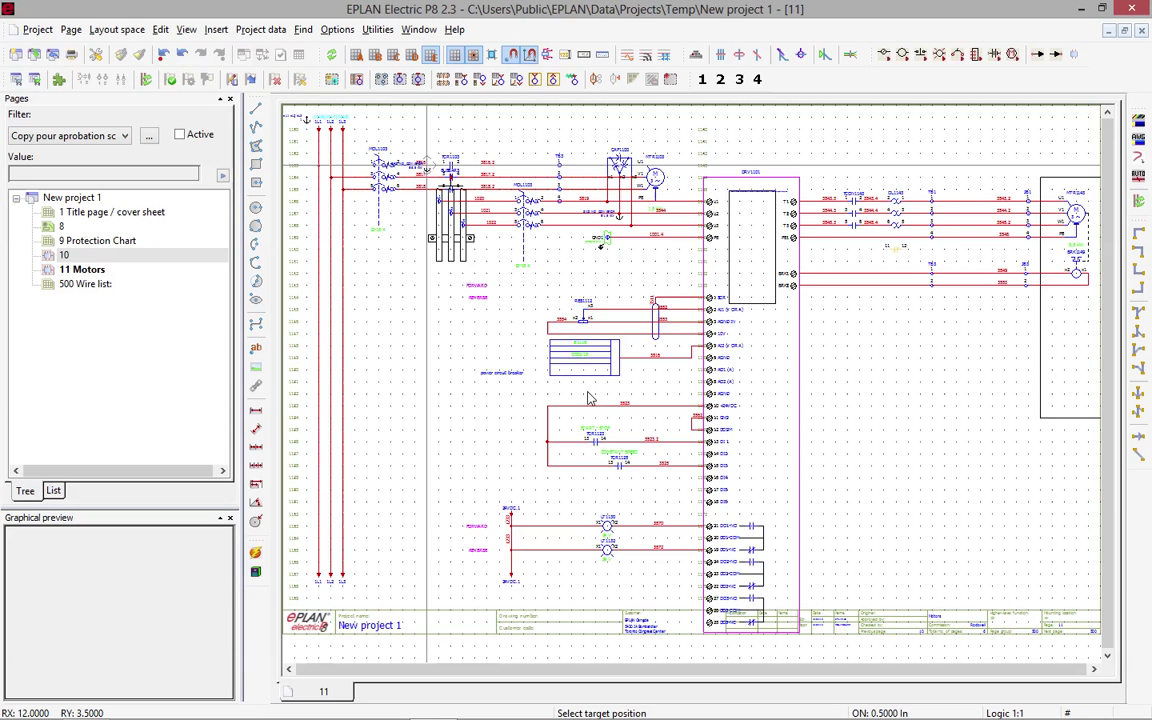
Place a drive-fed motor circuit below the first using value set E3 KW
key(Tab)
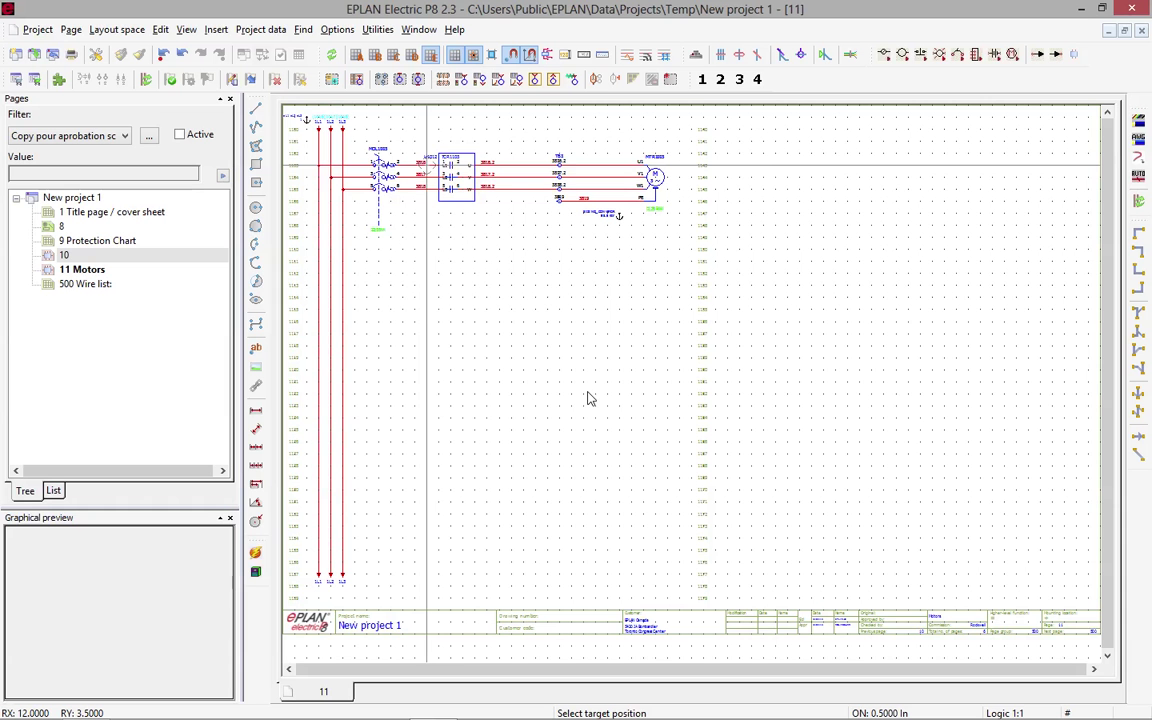
key(Down)
key(Down)
key(Down)
key(Down)
key(Down)
key(Down)
key(Down)
key(Down)
key(Down)
key(Down)
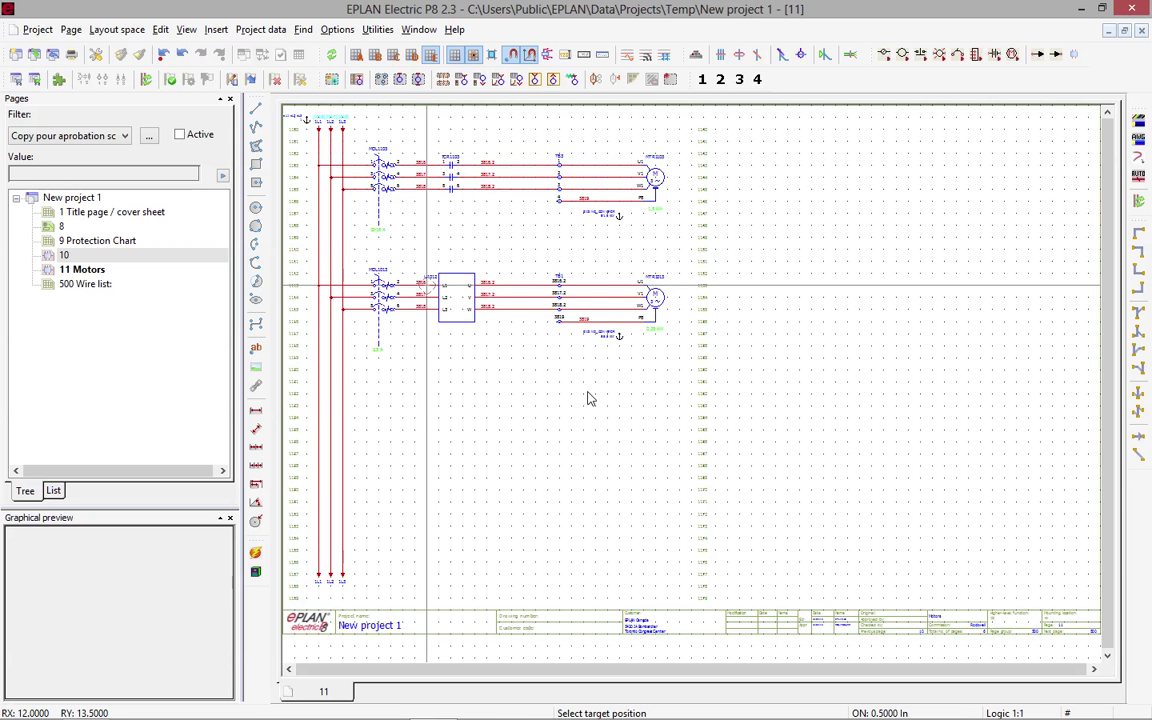
key(Return)
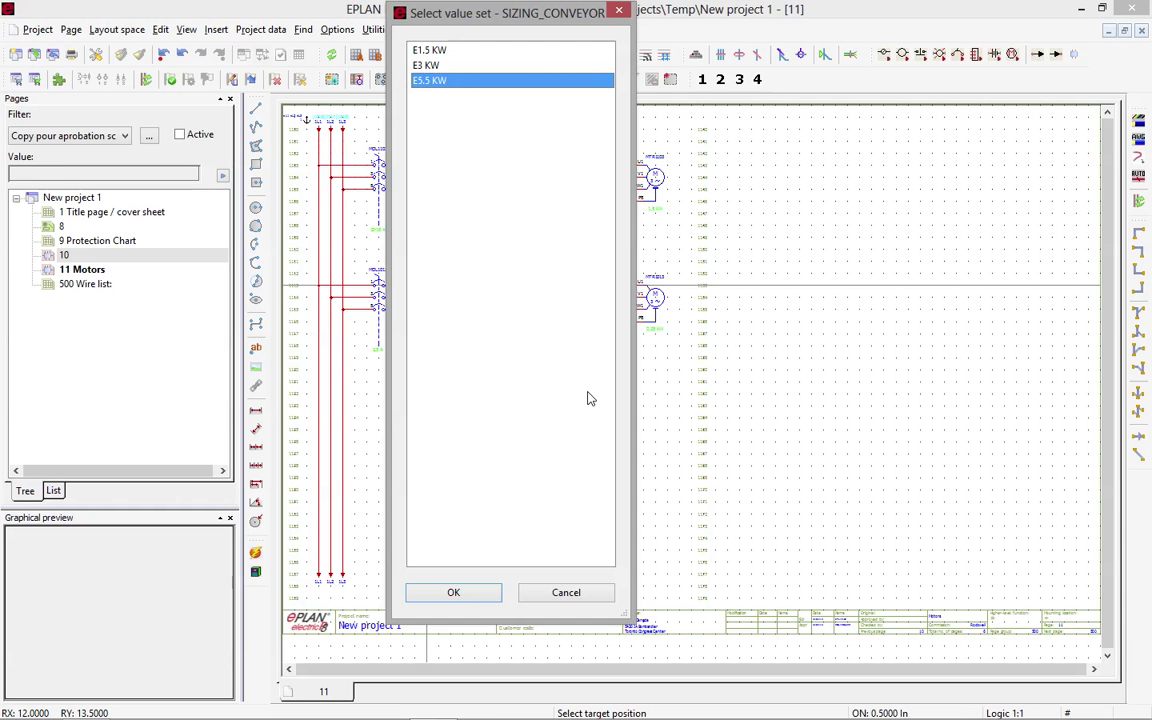
key(Up)
key(Return)
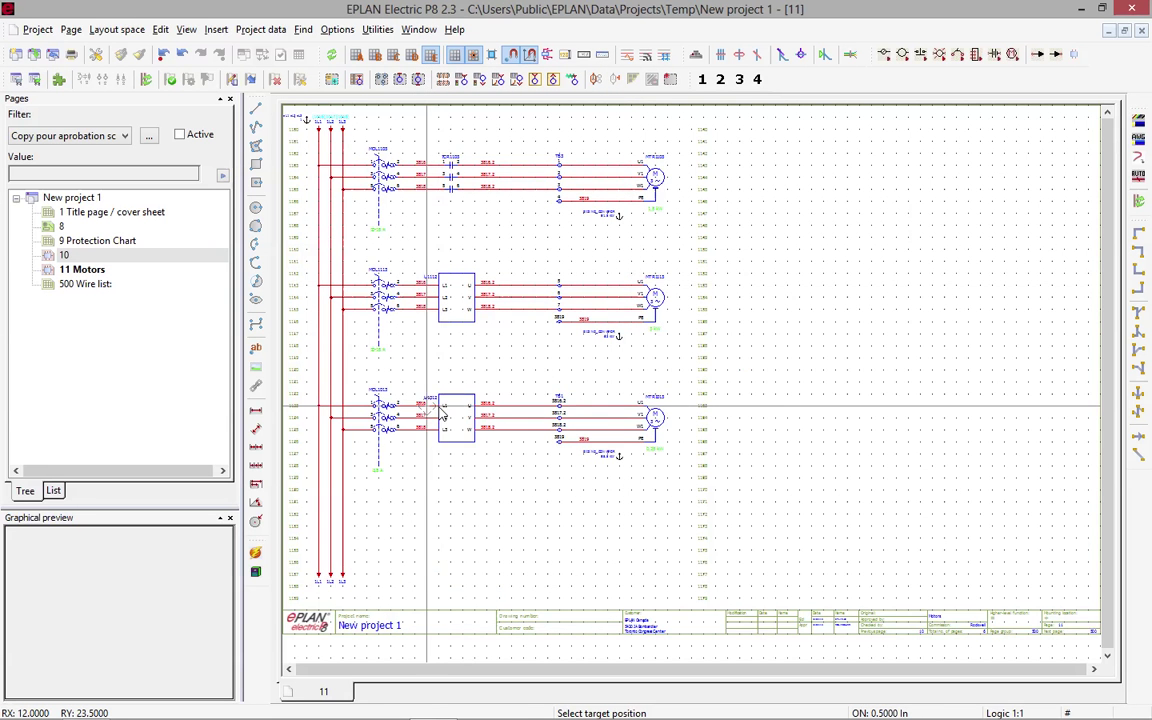
Place a third drive-fed motor circuit lower down using value set E1.5 KW
click(440, 410)
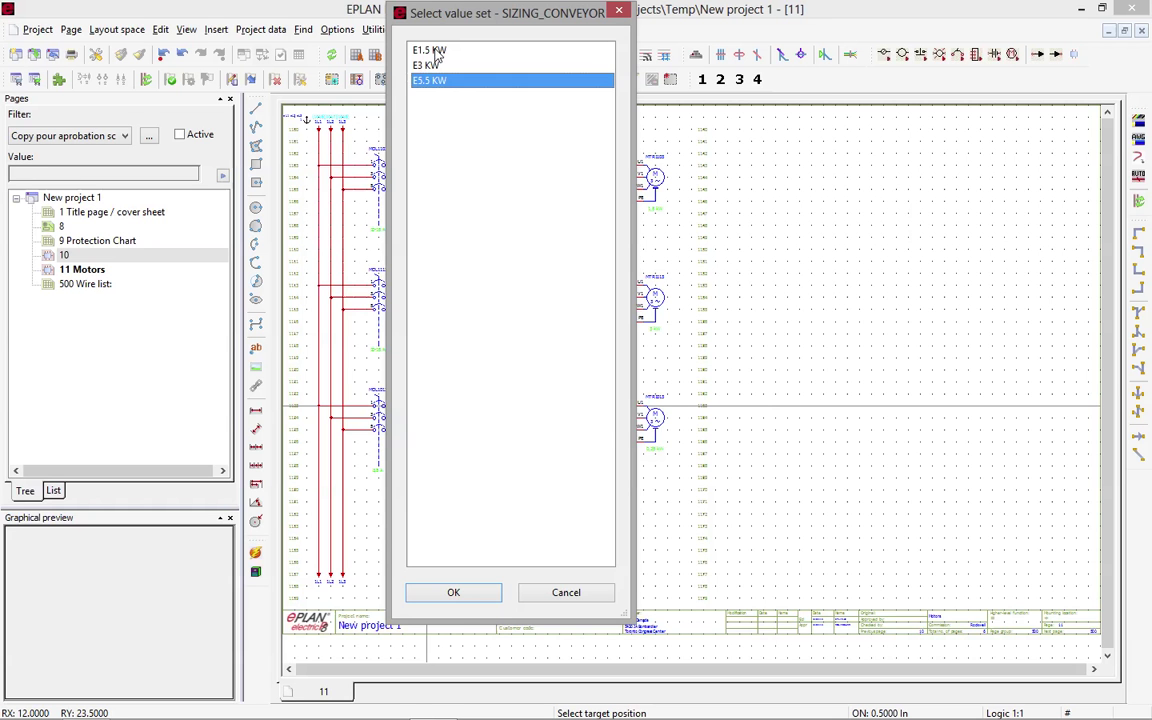
click(435, 50)
click(455, 593)
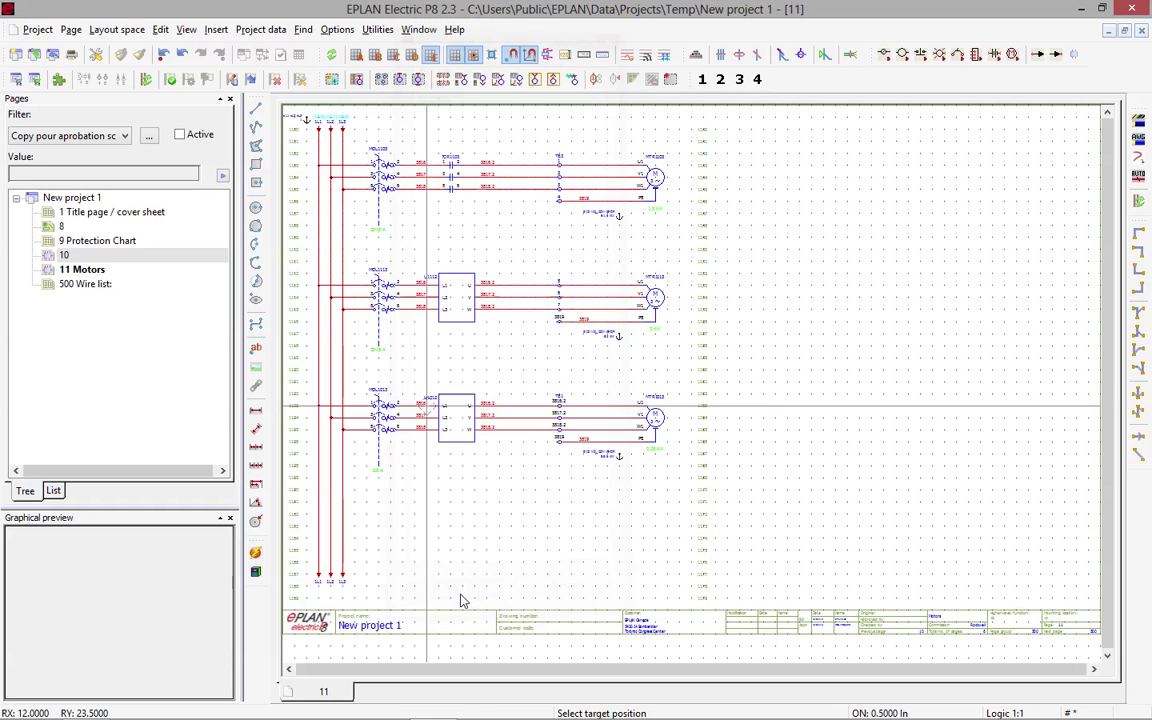
click(427, 407)
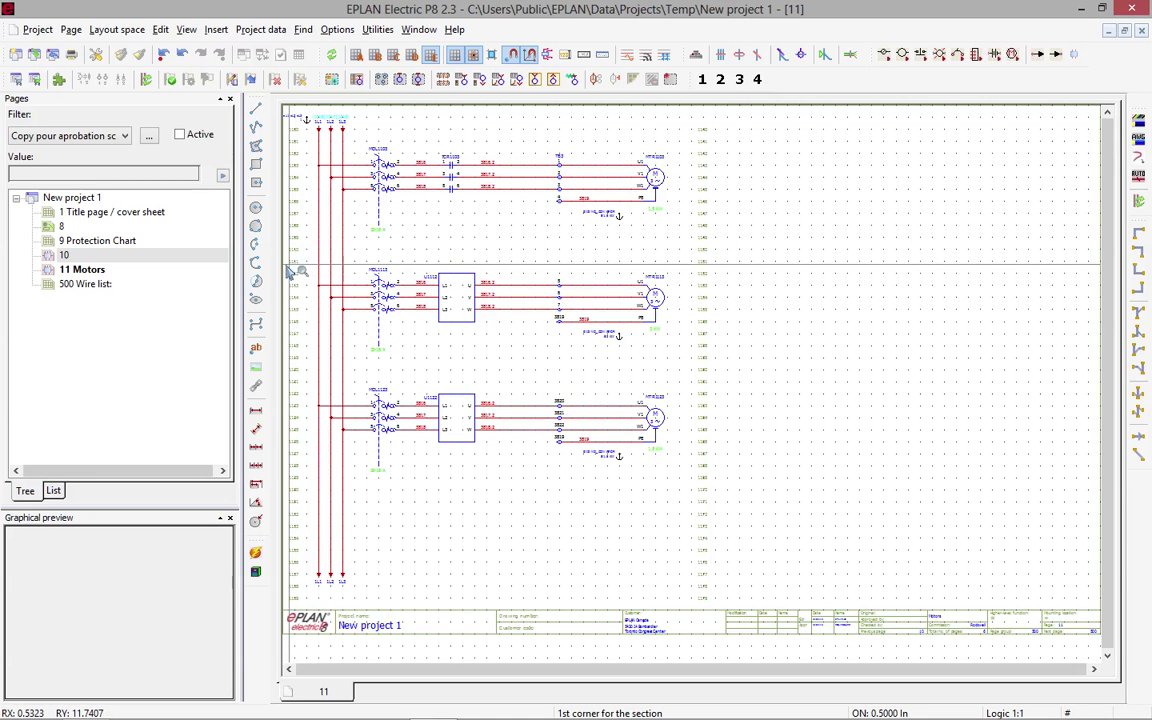
Zoom in on the lower two motor circuits around the SIZING_CONVEYOR placeholder
click(298, 267)
click(695, 487)
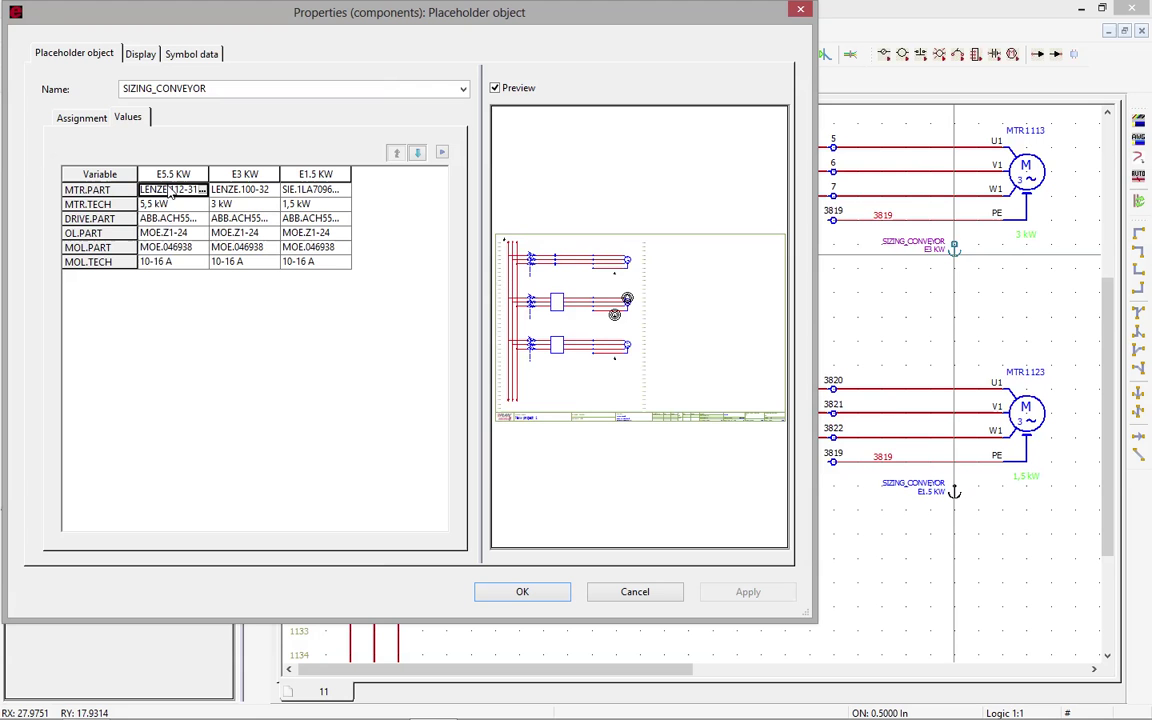
Check the OL.PART value row, cancel the placeholder properties, and zoom out to all three circuits
click(100, 232)
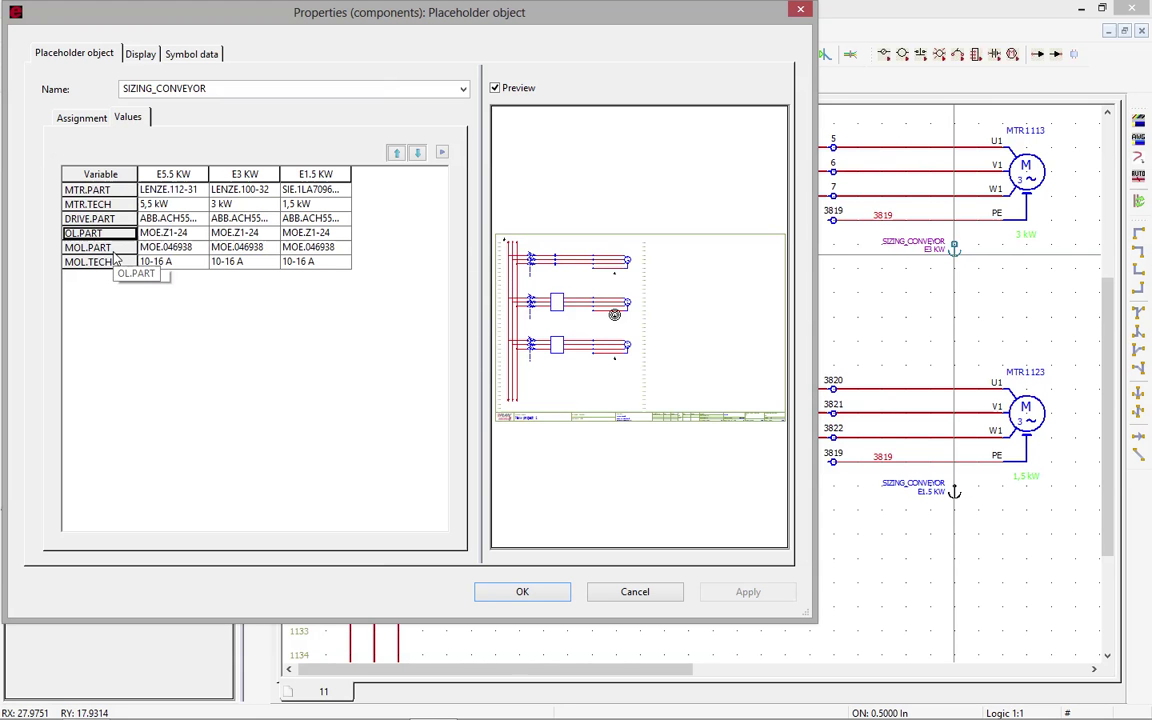
click(659, 593)
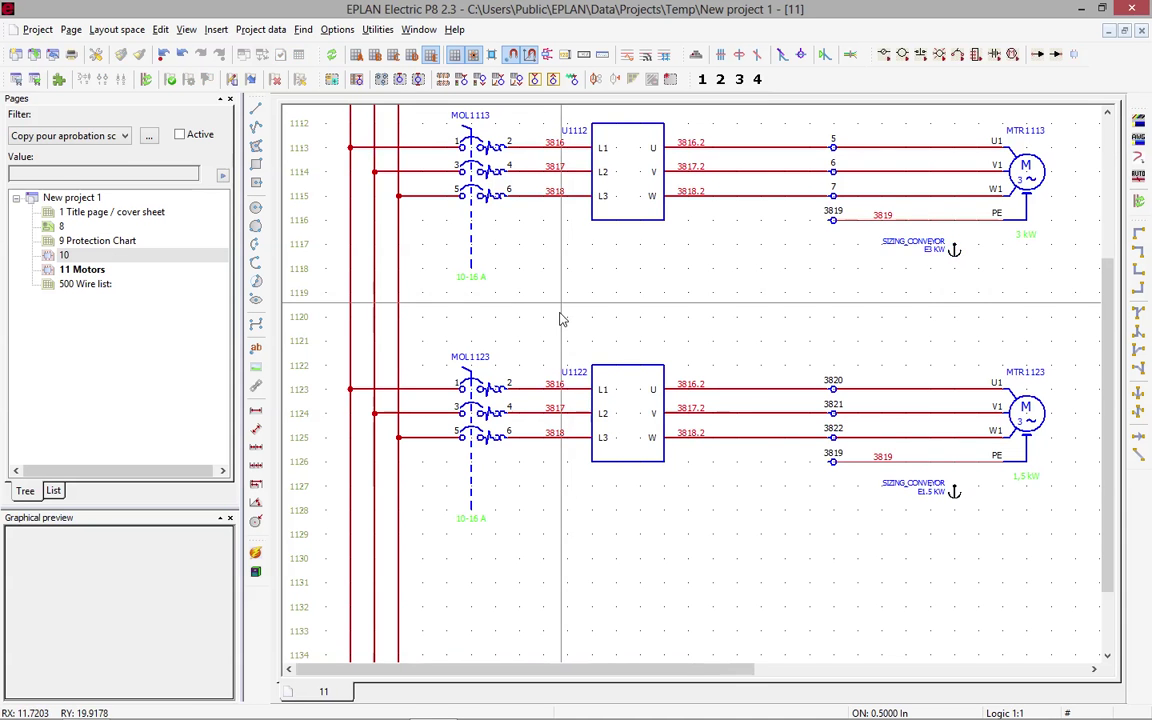
scroll(560, 318, down, 3)
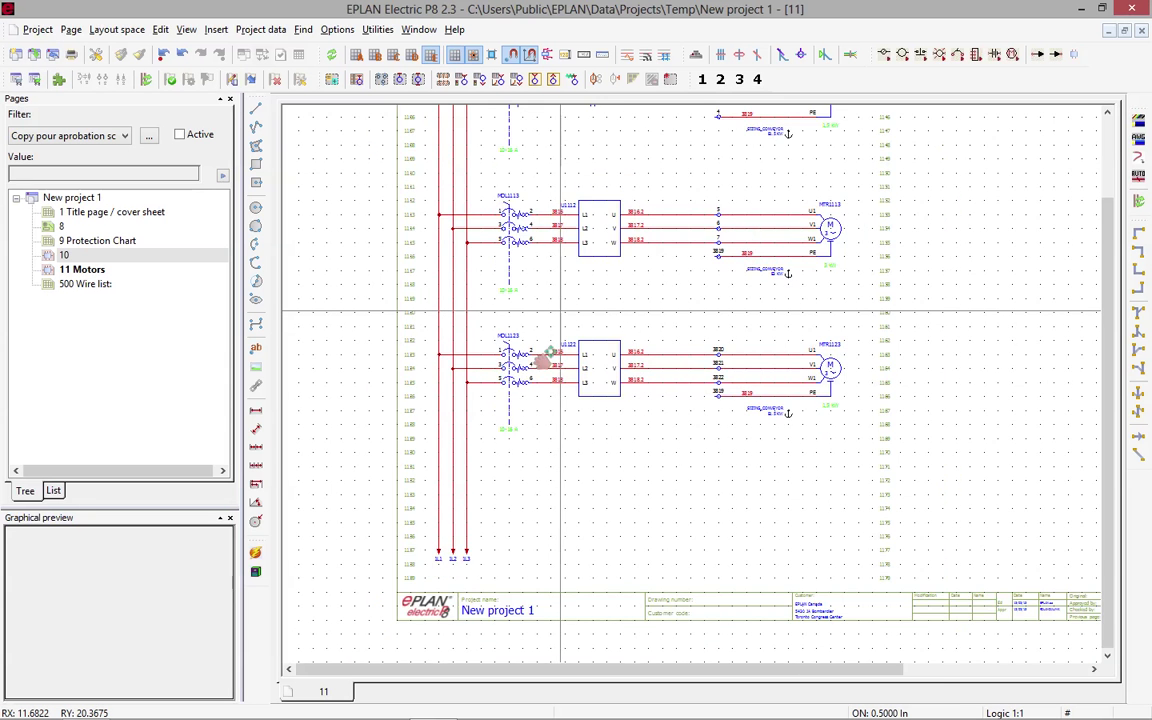
middle_drag(561, 317, 493, 392)
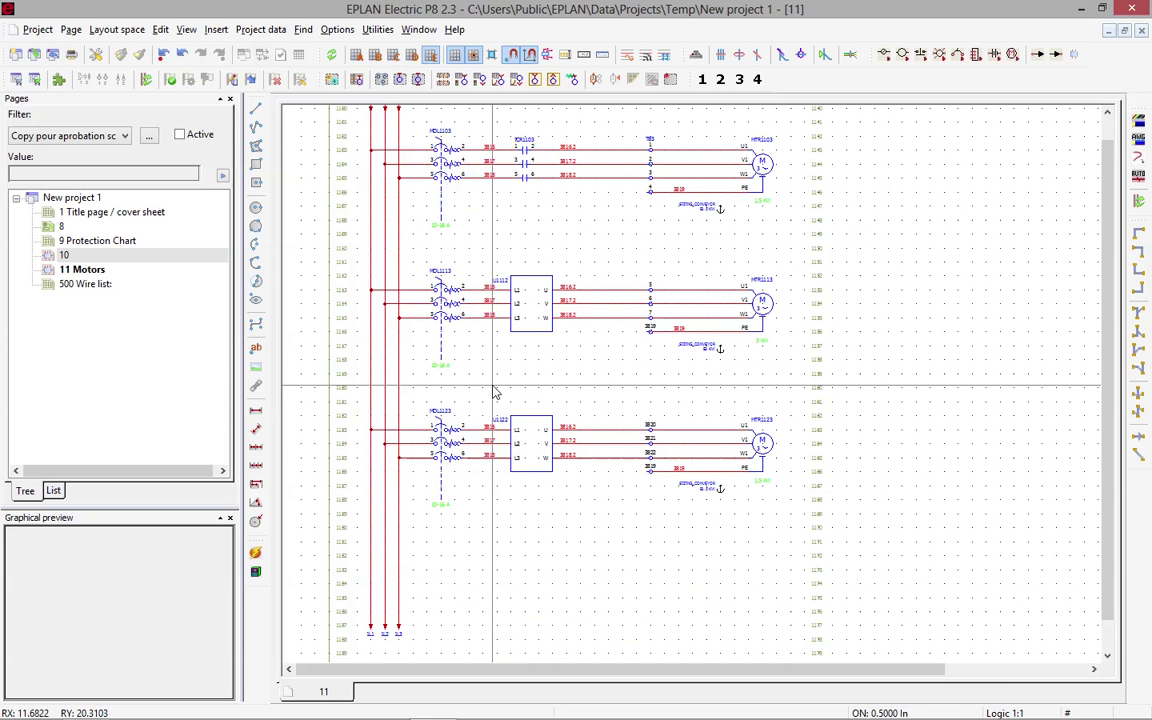